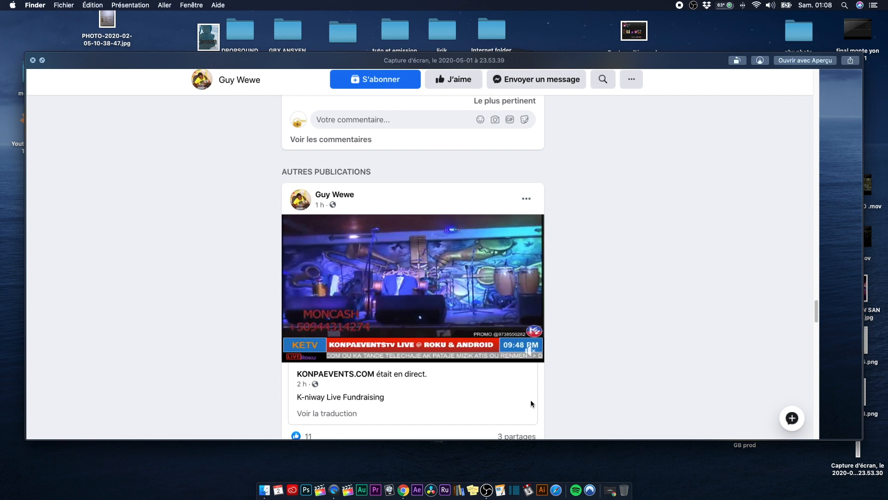
Close the preview of the Facebook live video screenshot and preview the BAR D'ECRAN .png banner from the desktop.
drag(372, 201, 366, 185)
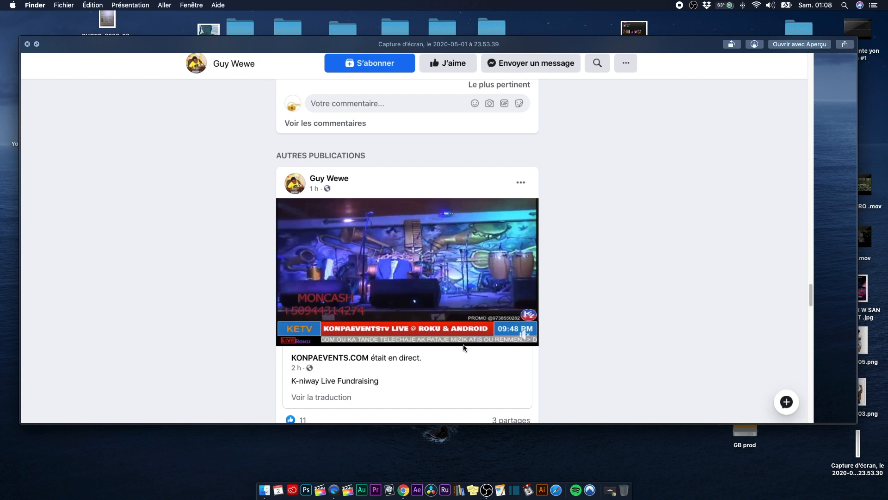
key(space)
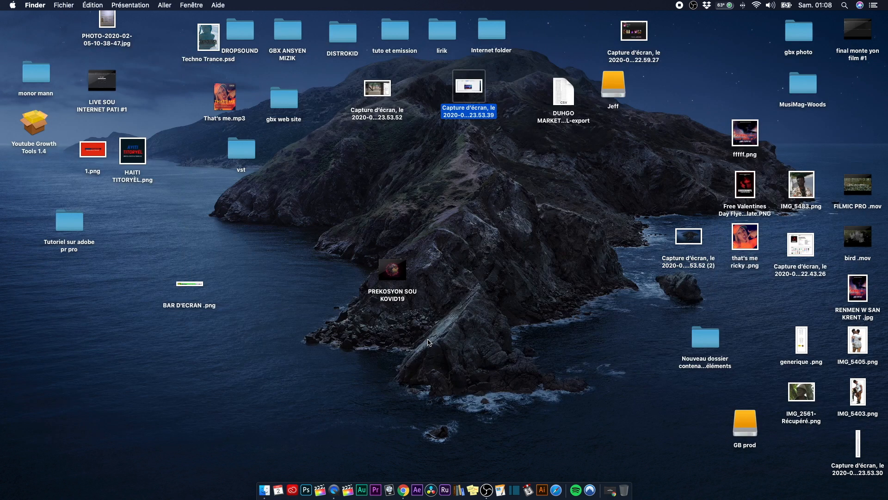
click(245, 255)
click(195, 283)
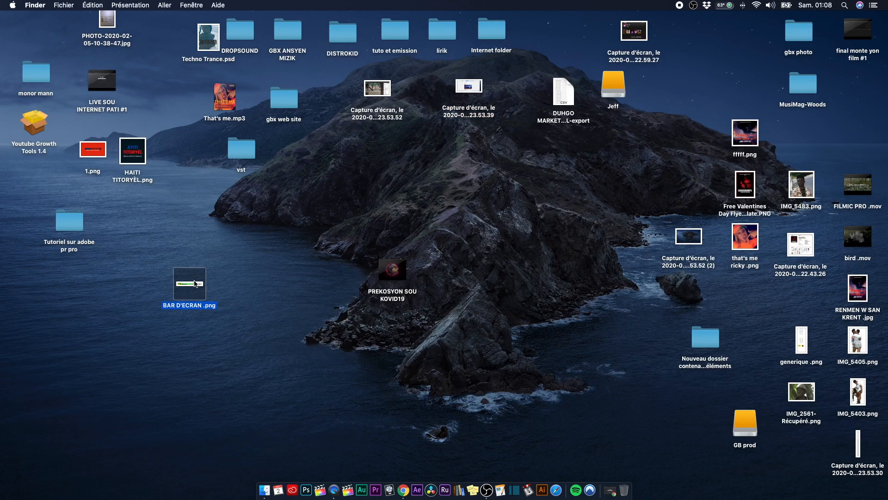
key(space)
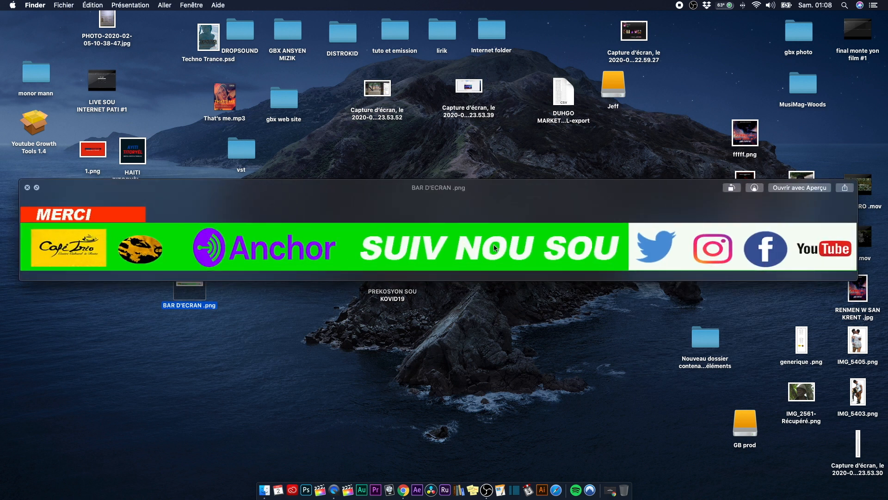
key(space)
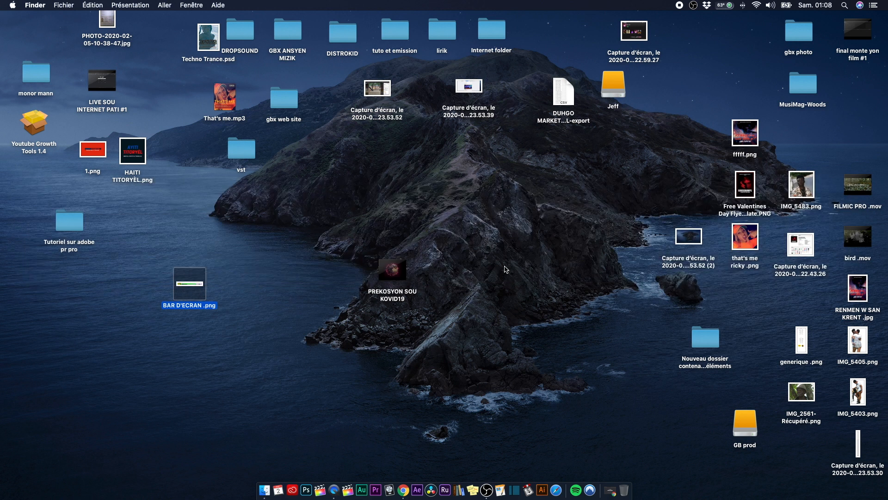
Preview the 23.53.39 screenshot again to examine the information bar across the live video's lower edge.
click(469, 86)
key(space)
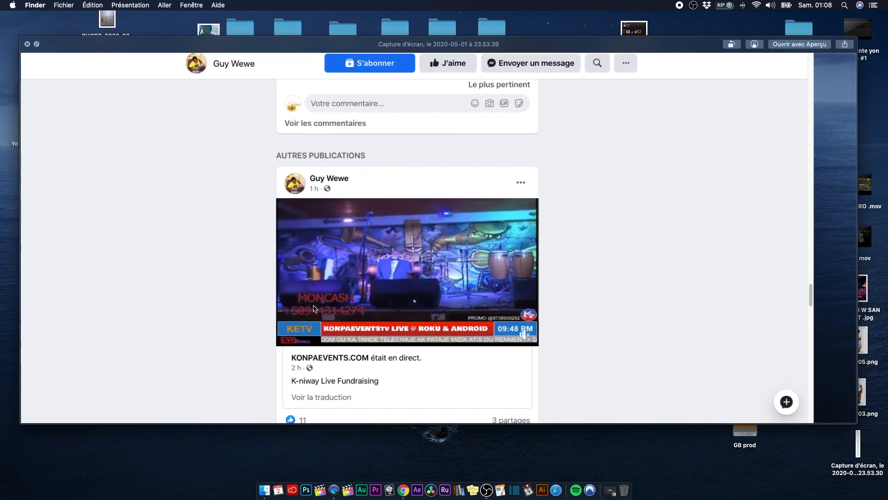
key(space)
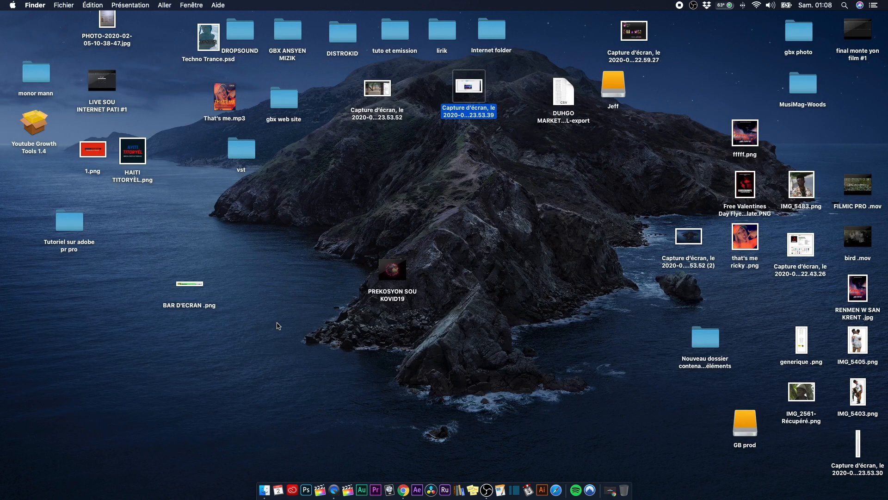
Preview BAR D'ECRAN .png again to examine the logos and text on the banner, then close the preview.
click(194, 288)
key(space)
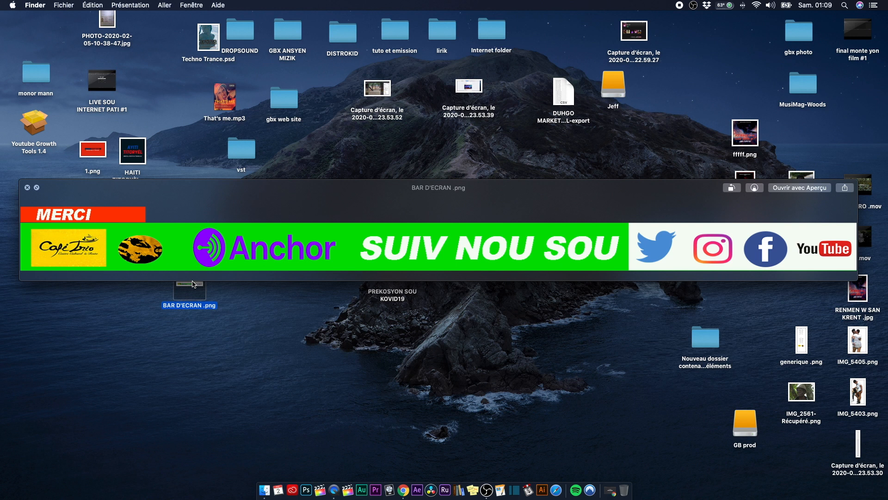
key(space)
key(space)
key(space)
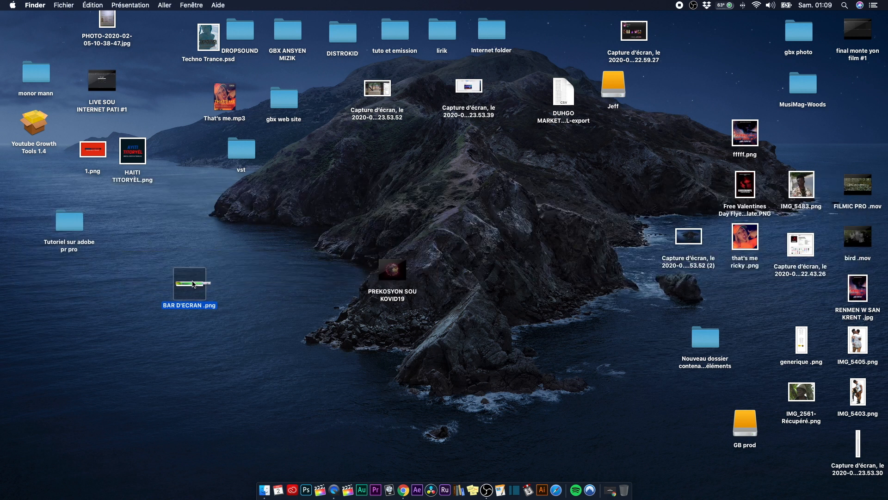
key(space)
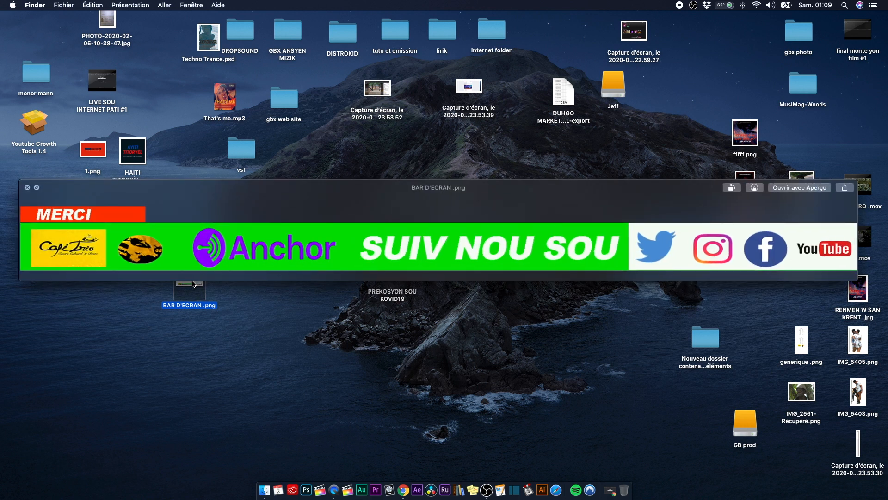
key(space)
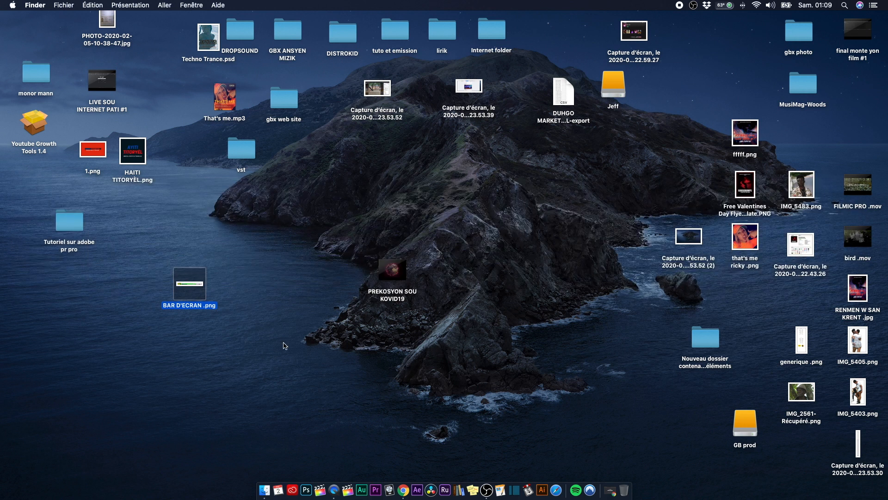
click(257, 249)
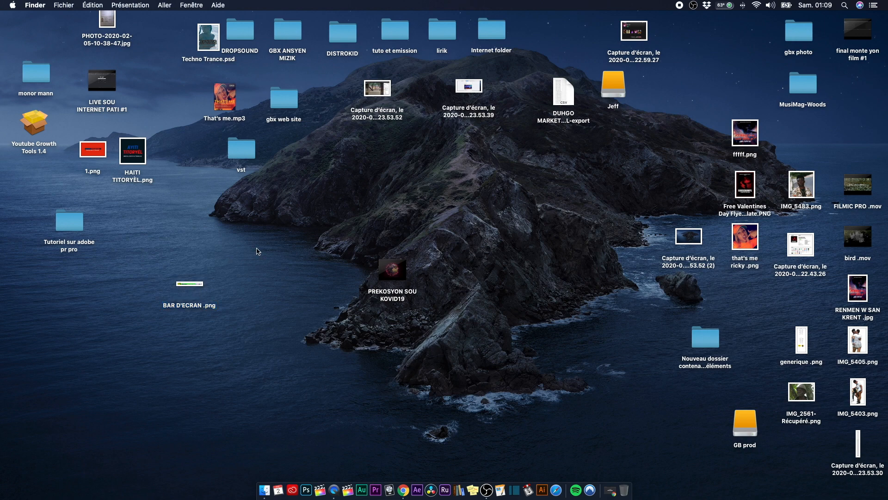
Switch to OBS and delete the sources video 2, bar ecran and video 1 from the live facebook scene.
click(486, 490)
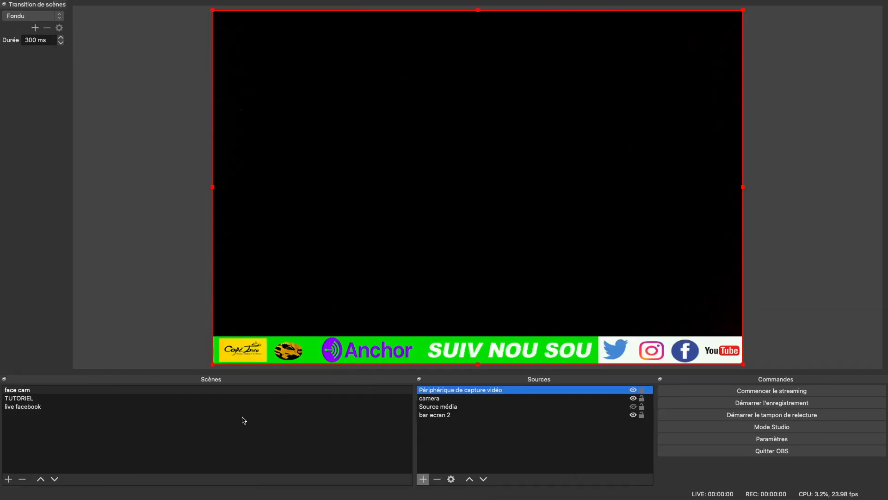
click(98, 410)
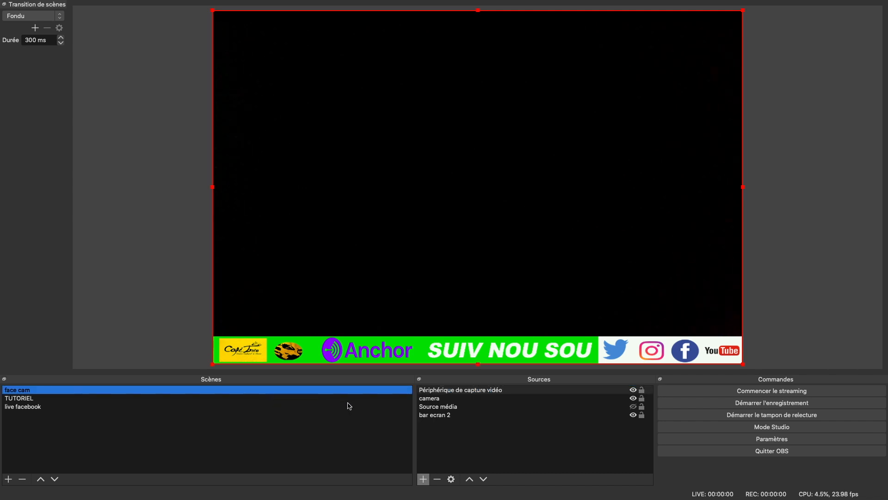
click(66, 411)
click(455, 407)
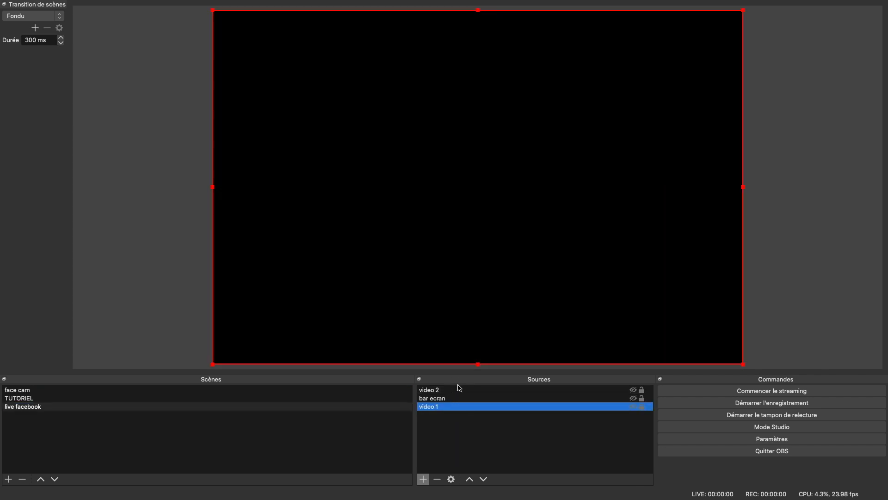
shift+click(456, 390)
right_click(461, 398)
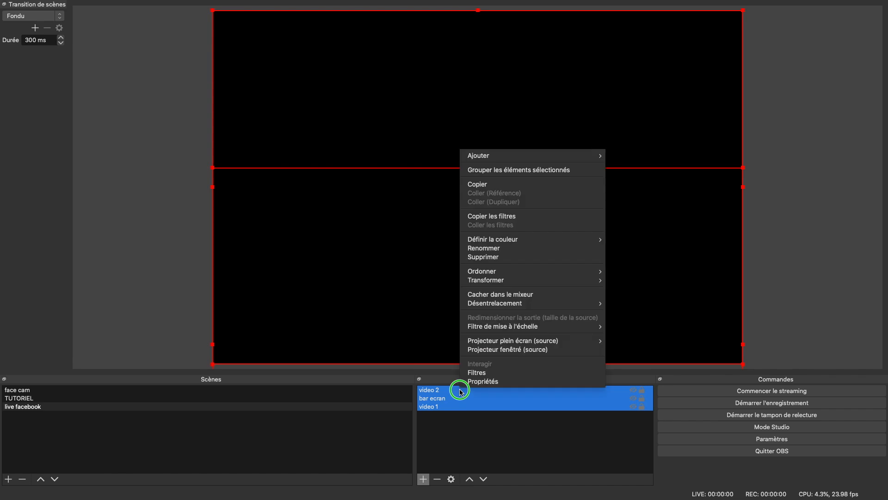
click(493, 257)
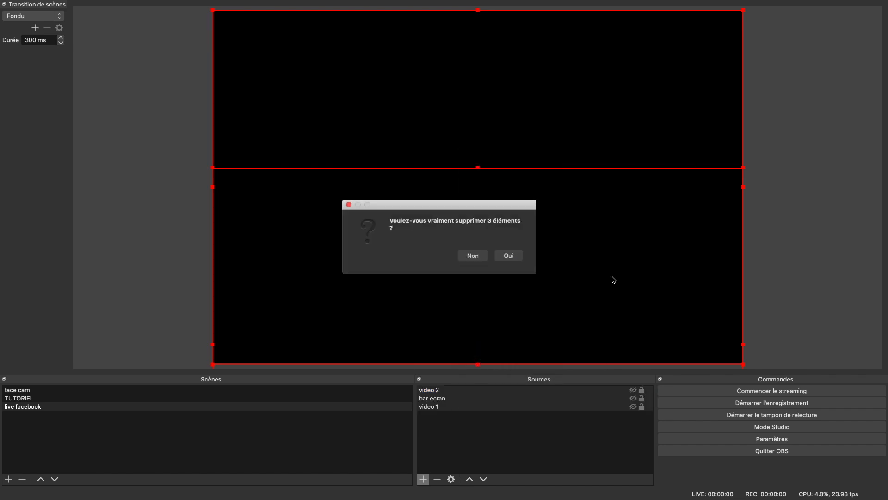
click(500, 256)
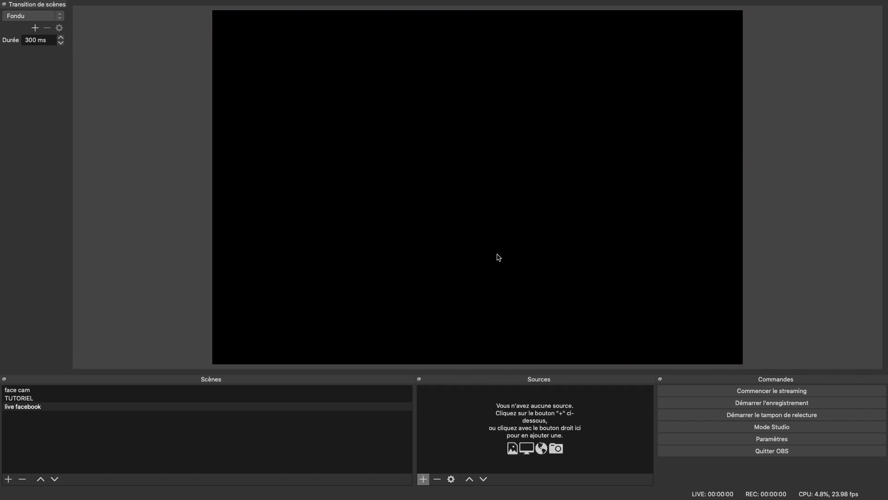
Delete all four sources of the face cam scene, from Périphérique de capture vidéo to bar ecran 2.
click(109, 391)
click(440, 415)
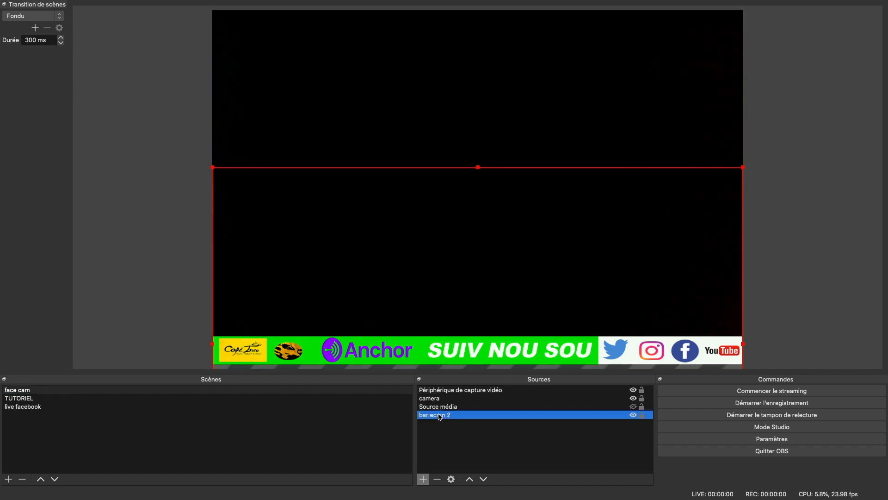
shift+click(445, 390)
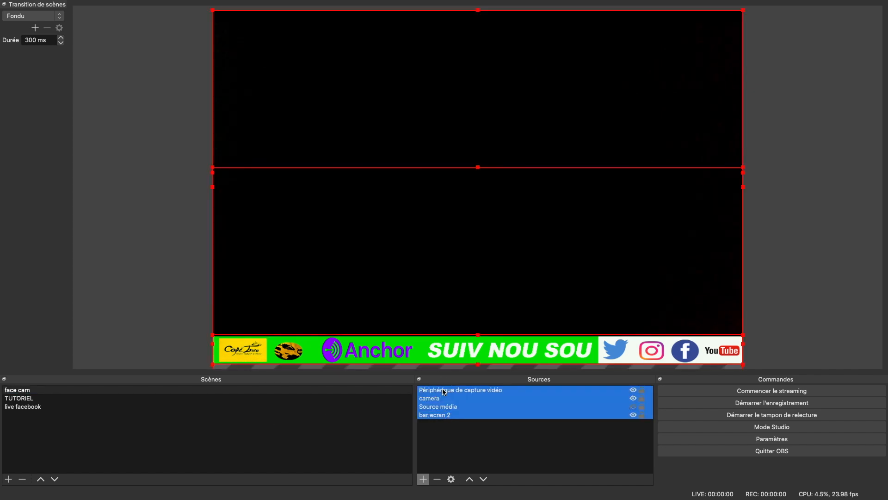
right_click(444, 391)
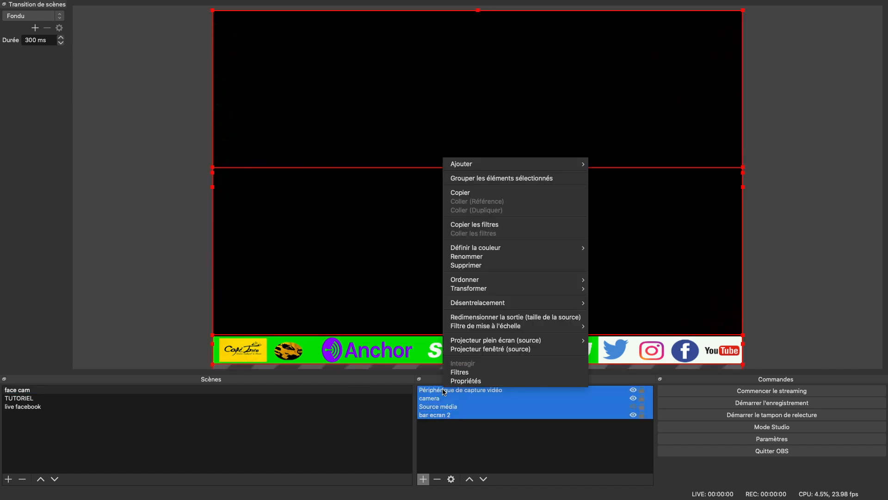
click(478, 265)
click(500, 258)
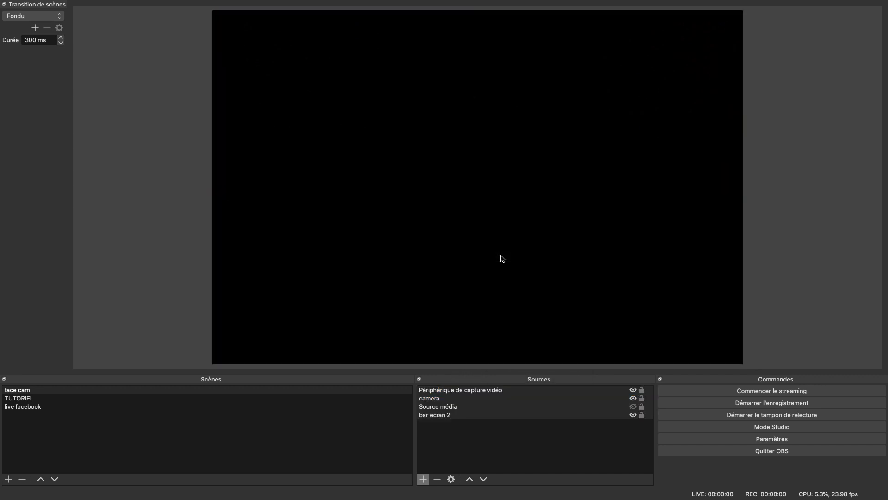
Delete the live facebook scene from the scene list.
click(76, 405)
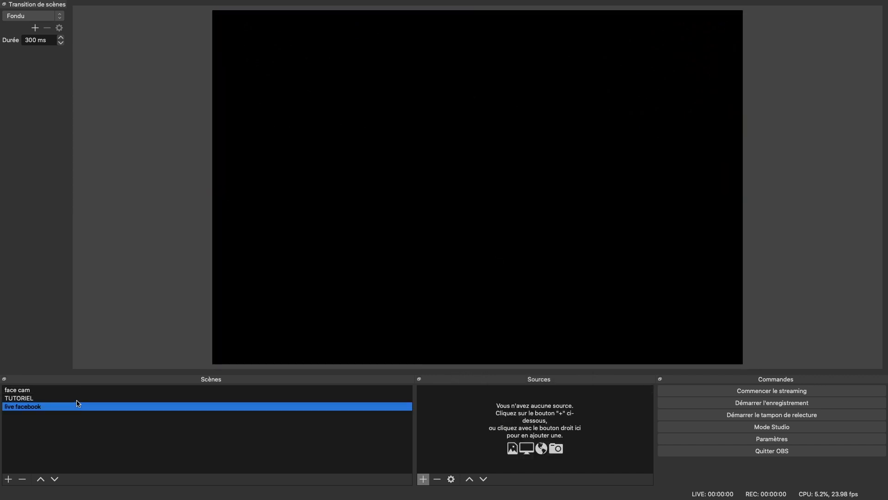
click(78, 397)
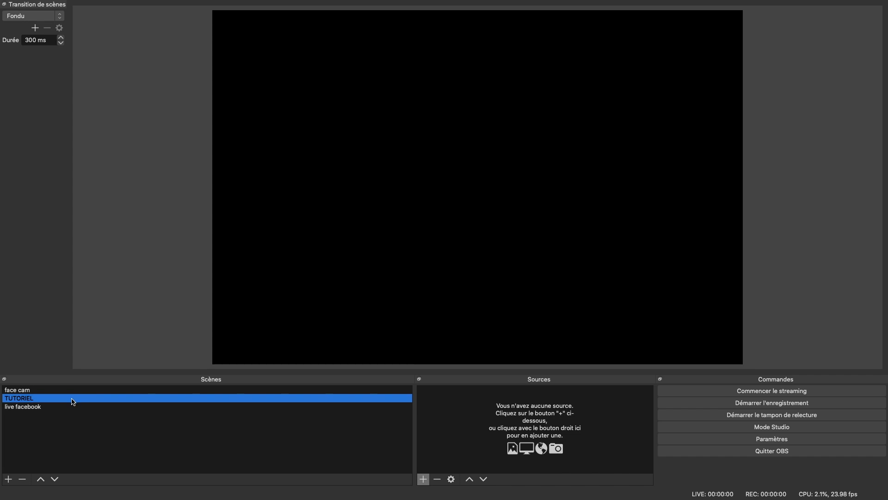
click(71, 406)
right_click(72, 407)
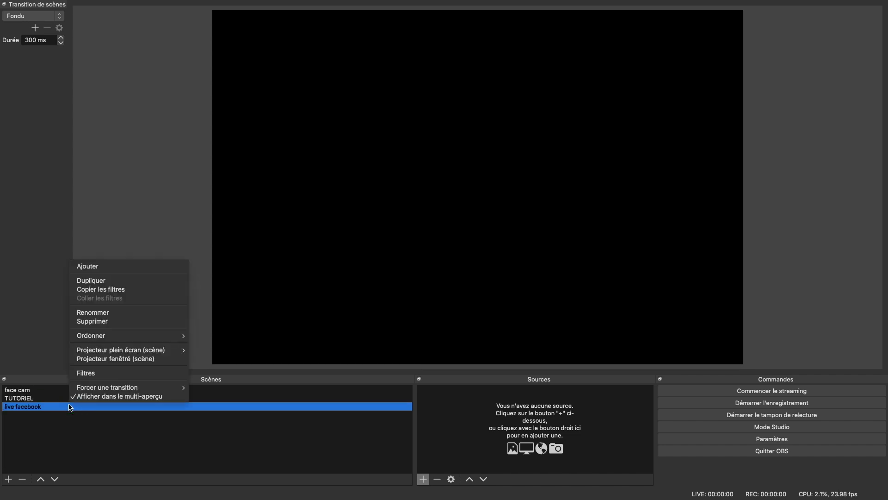
click(93, 321)
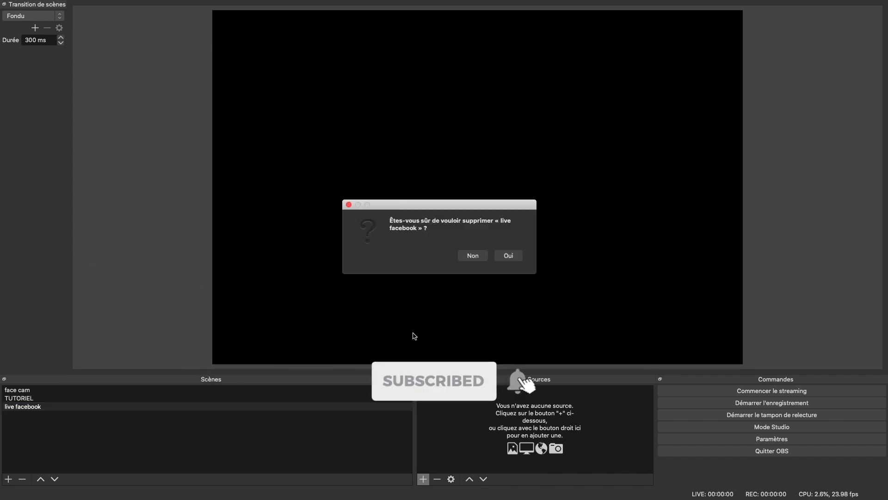
click(508, 255)
Delete the face cam scene, leaving only TUTORIEL in the scene list.
click(87, 391)
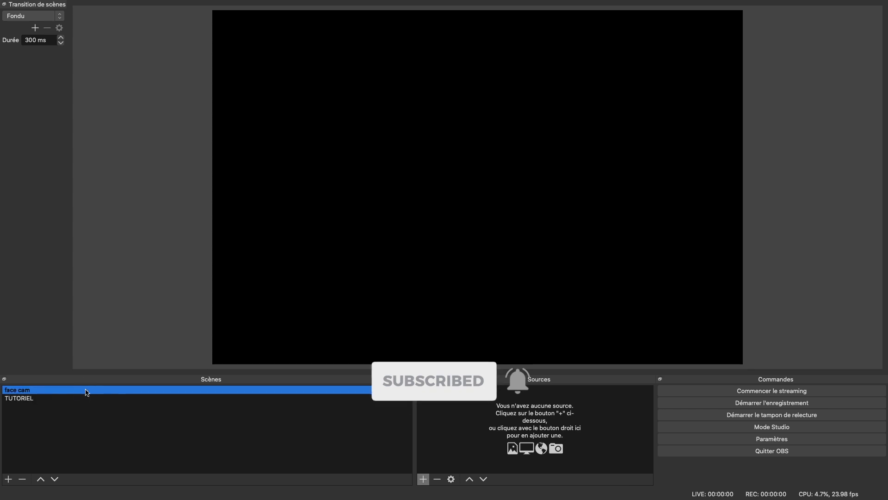
right_click(158, 393)
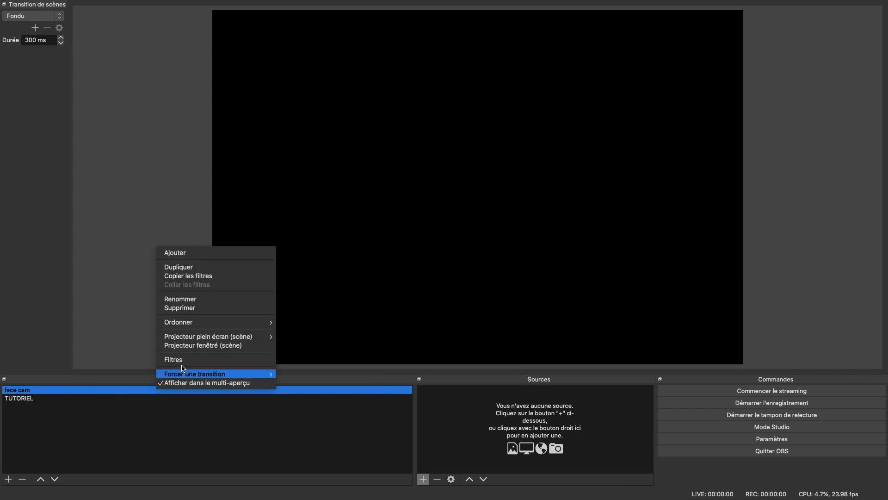
click(186, 307)
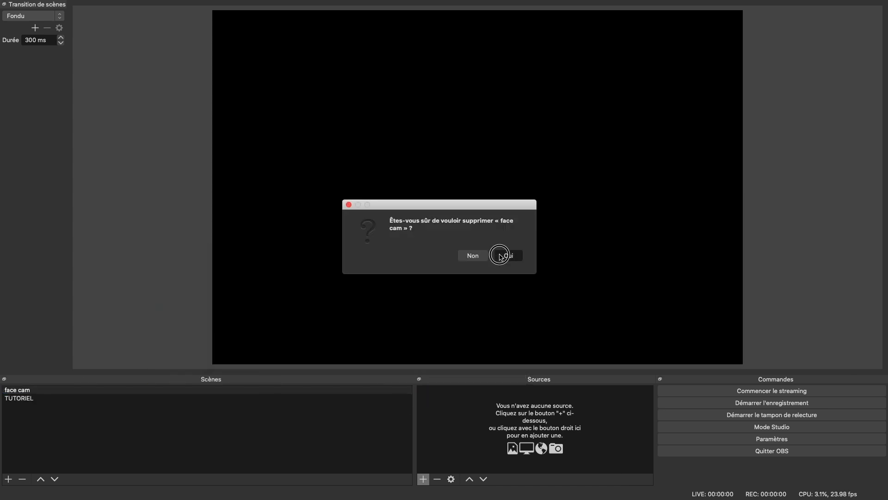
click(504, 256)
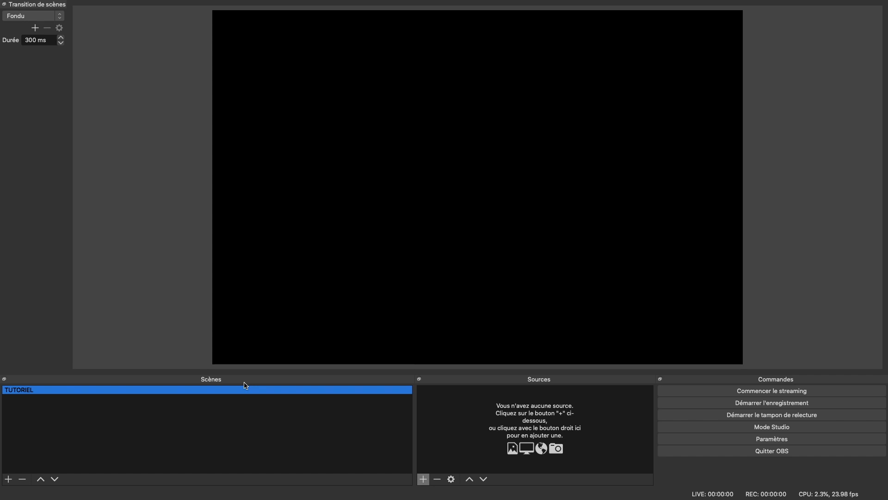
Check the available scene transitions and keep Fondu.
click(33, 18)
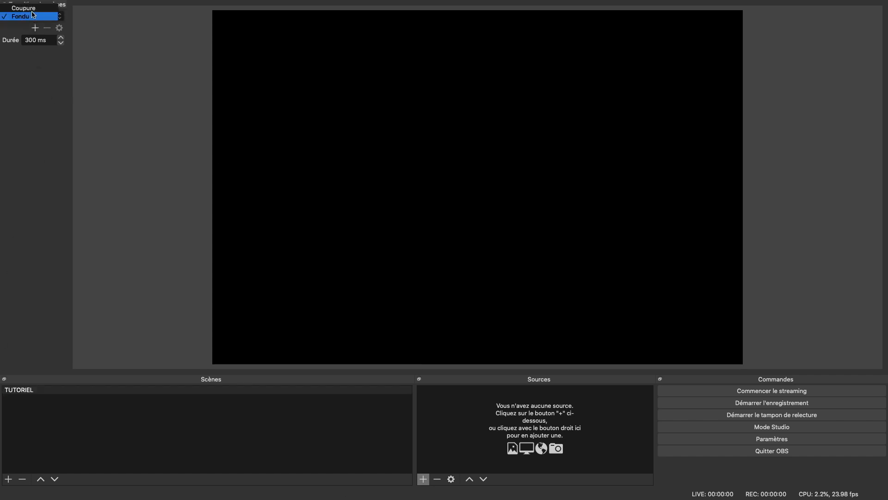
click(32, 15)
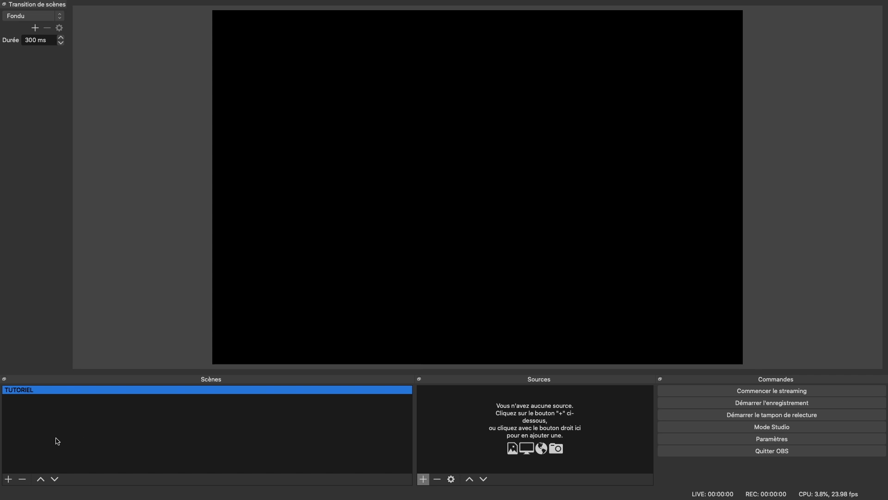
Add a new scene named "live facebook".
click(8, 479)
key(BackSpace)
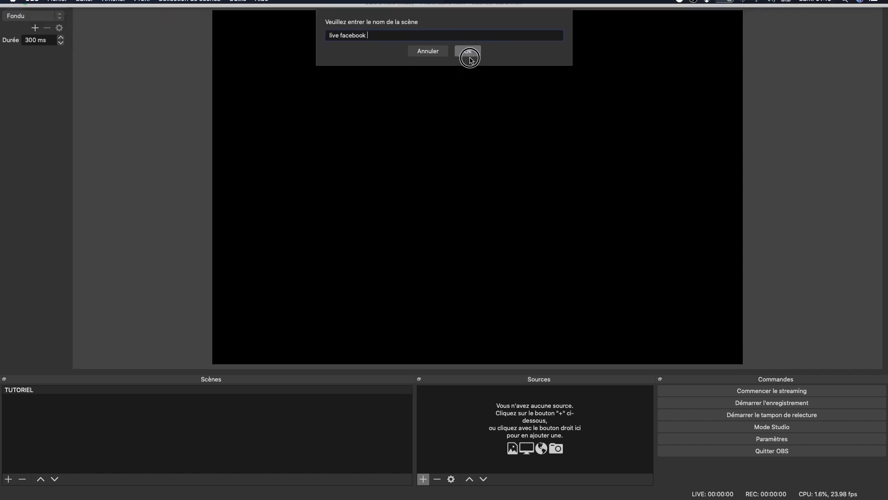
click(468, 61)
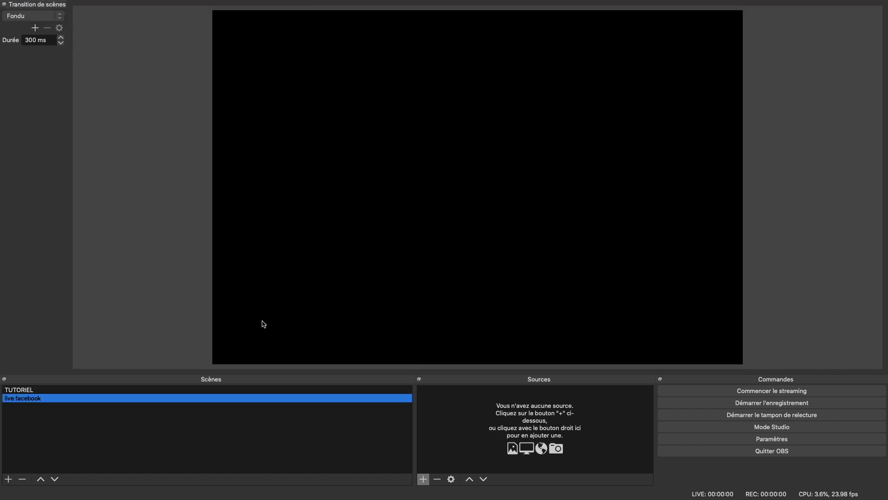
Add a new scene named "face cam".
click(8, 479)
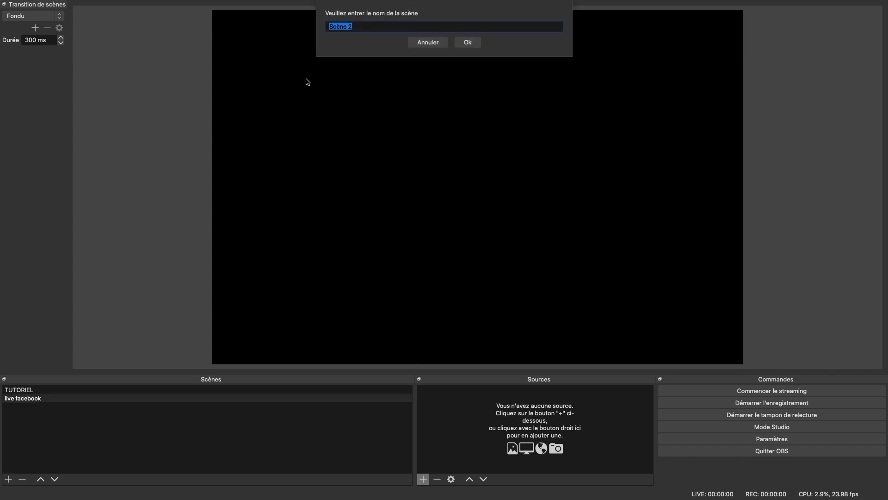
text(face cam)
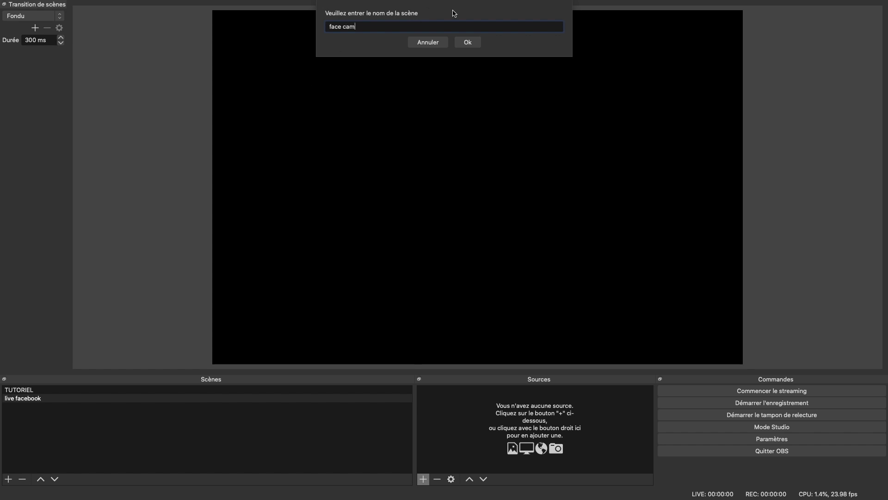
click(469, 43)
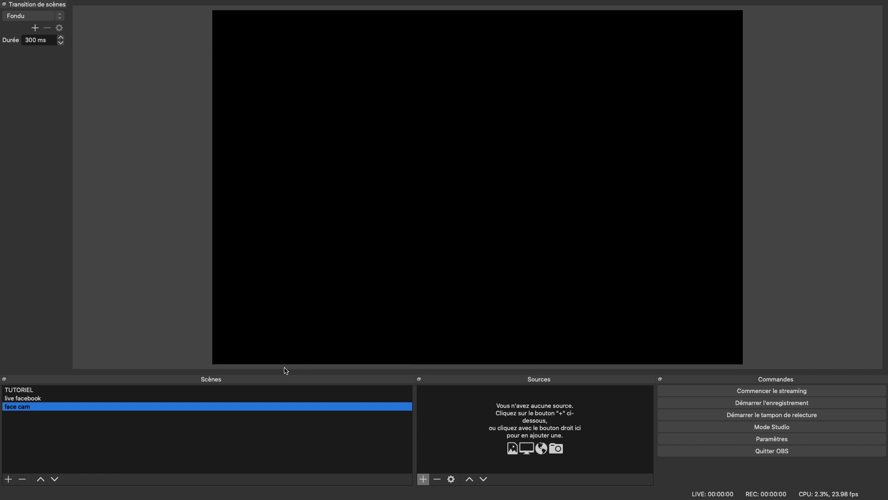
Add a new image source named "bar ecran" to the live facebook scene.
click(254, 399)
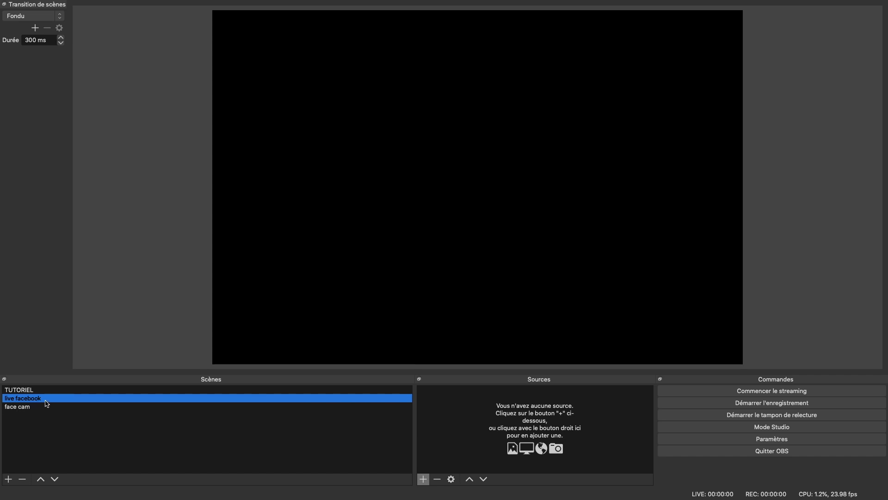
click(477, 422)
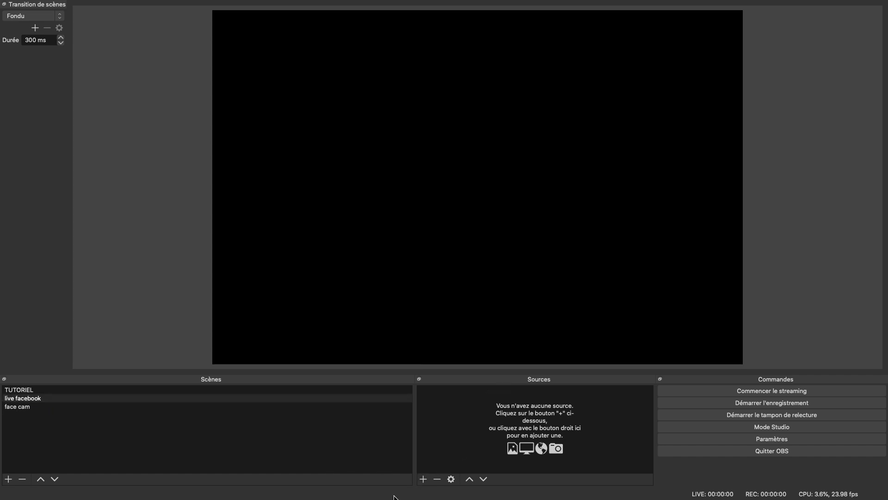
click(424, 480)
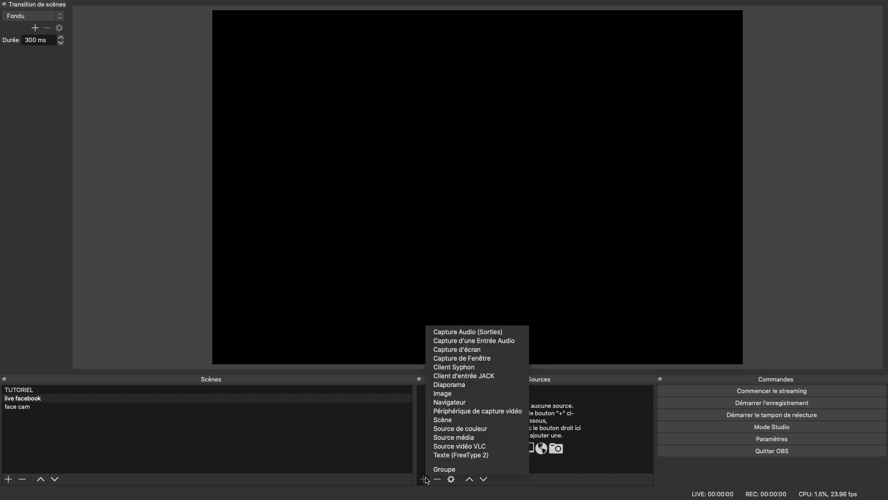
click(444, 395)
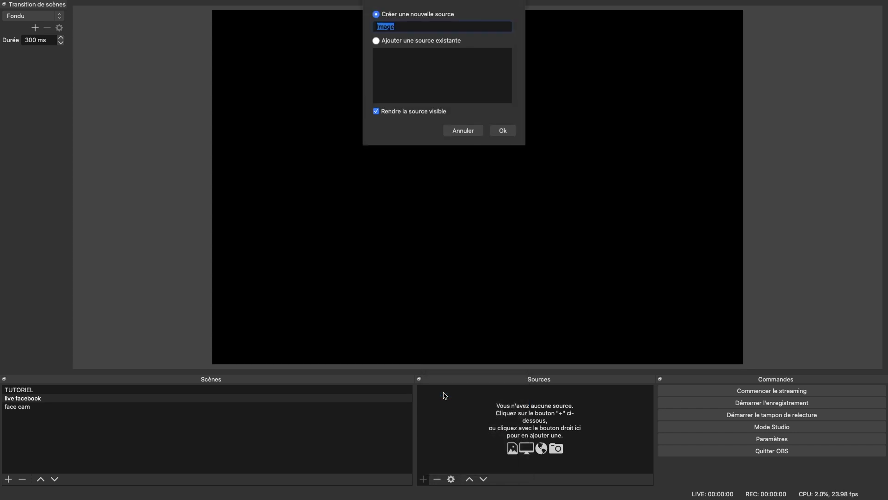
text(bar ecran)
click(503, 131)
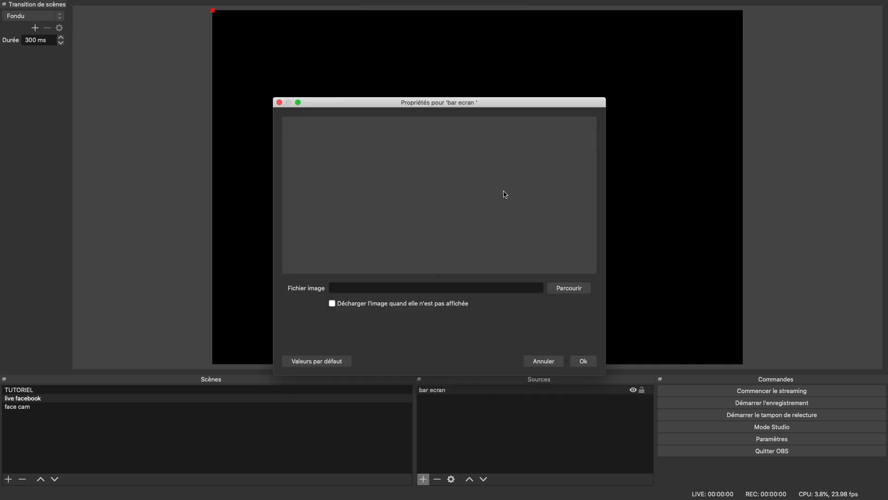
Load BAR D'ECRAN .png from the Desktop as the image file of the bar ecran source.
click(558, 288)
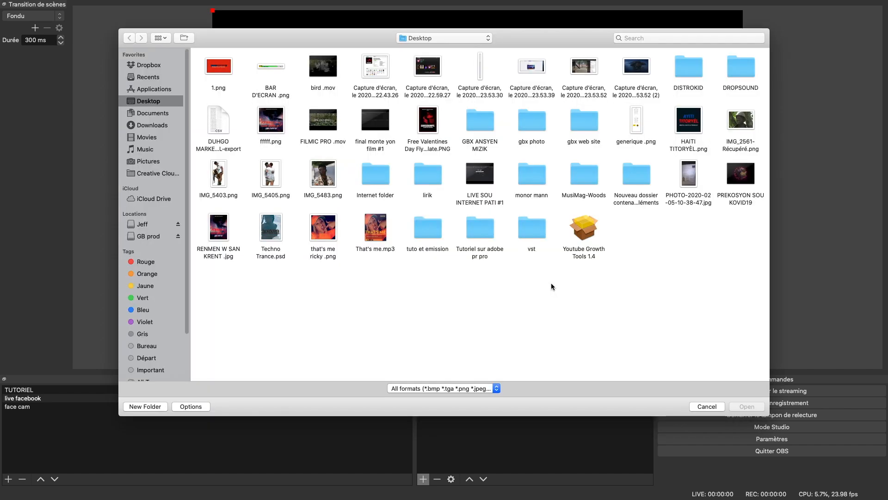
click(149, 113)
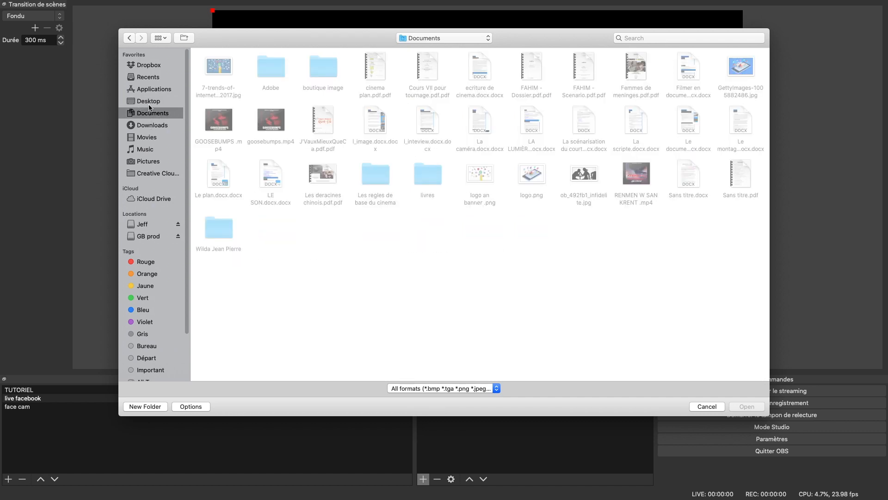
click(149, 101)
click(273, 67)
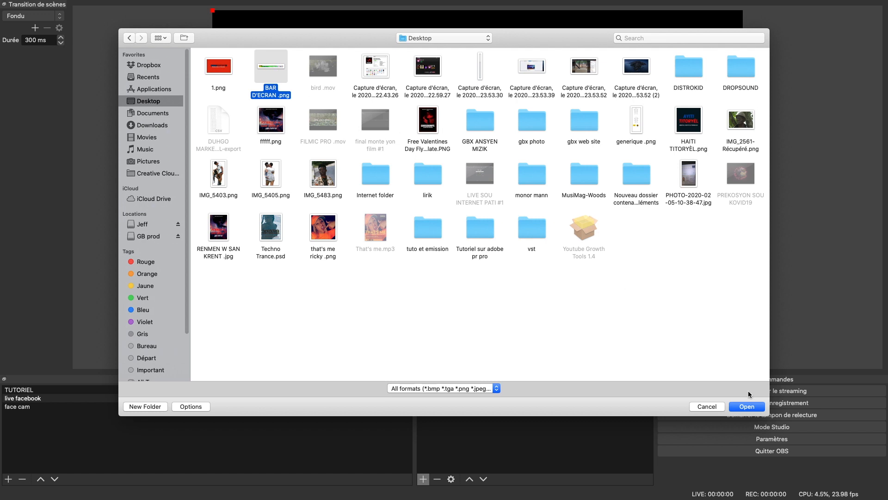
click(746, 406)
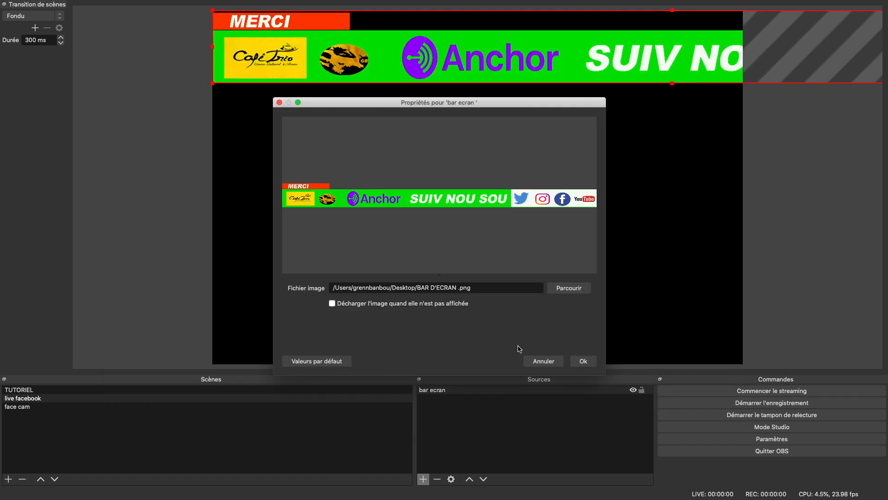
click(583, 362)
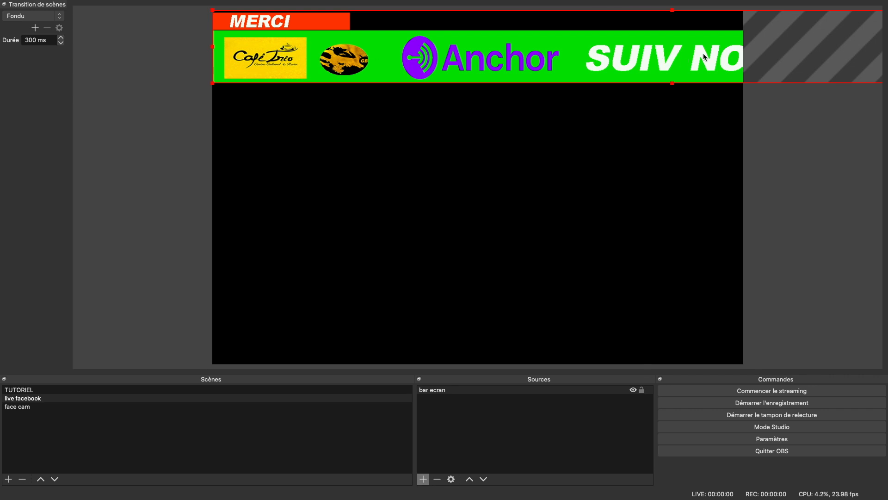
Transform the bar ecran source with the fit-to-screen option (Adapter à l'écran).
click(461, 391)
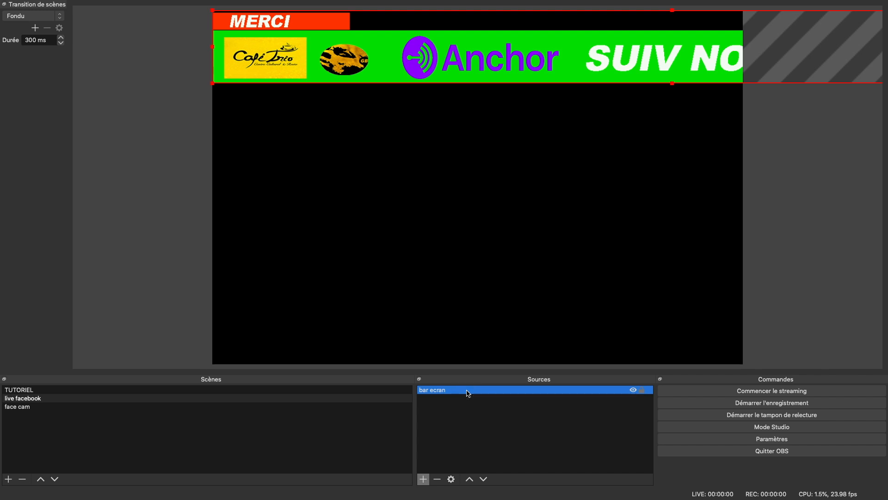
right_click(468, 392)
mouse_move(495, 309)
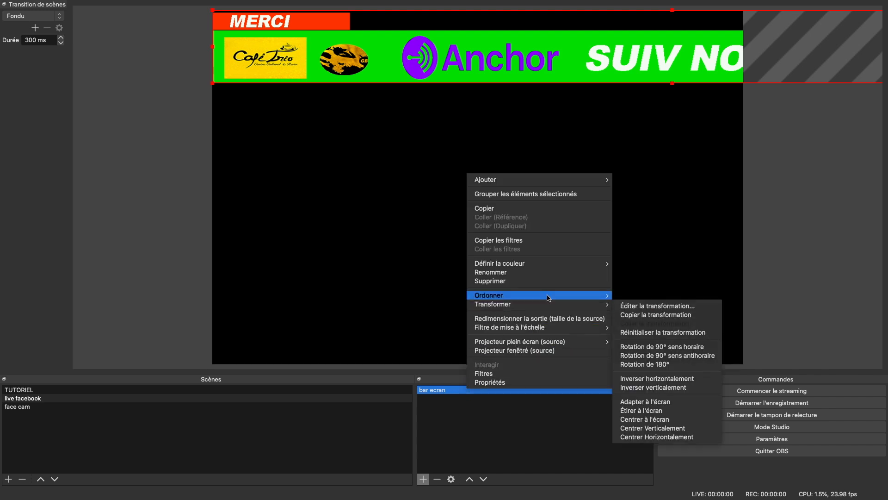
mouse_move(580, 306)
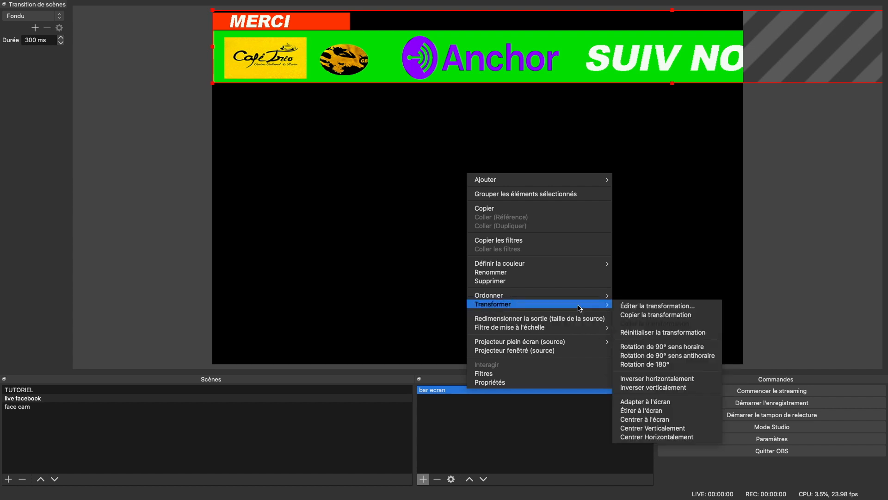
click(665, 402)
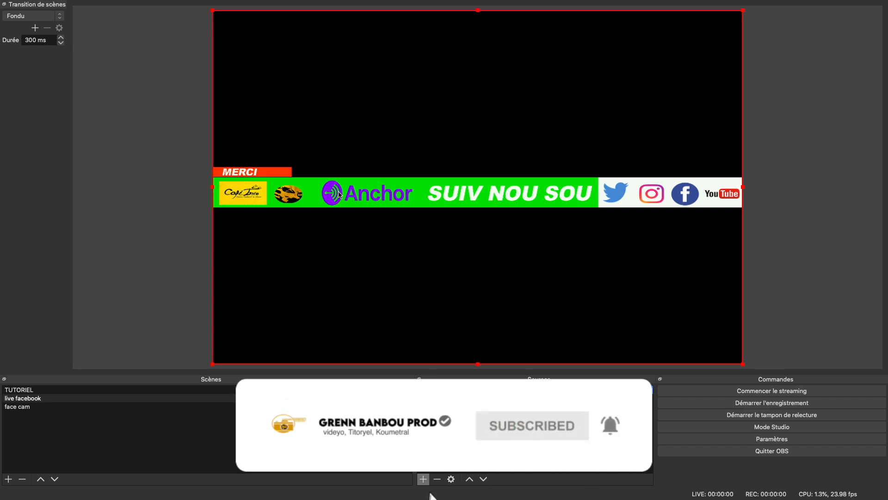
Move the bar ecran banner straight down so it sits along the lower edge of the canvas.
drag(368, 126, 371, 285)
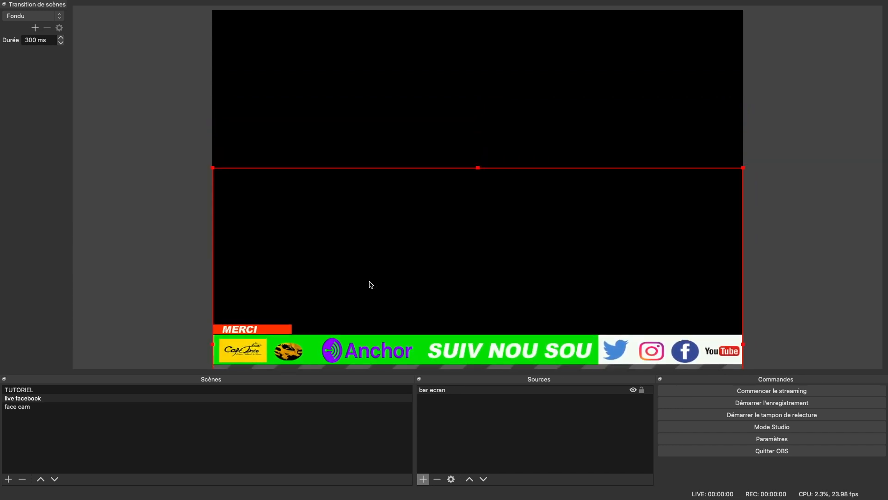
click(483, 446)
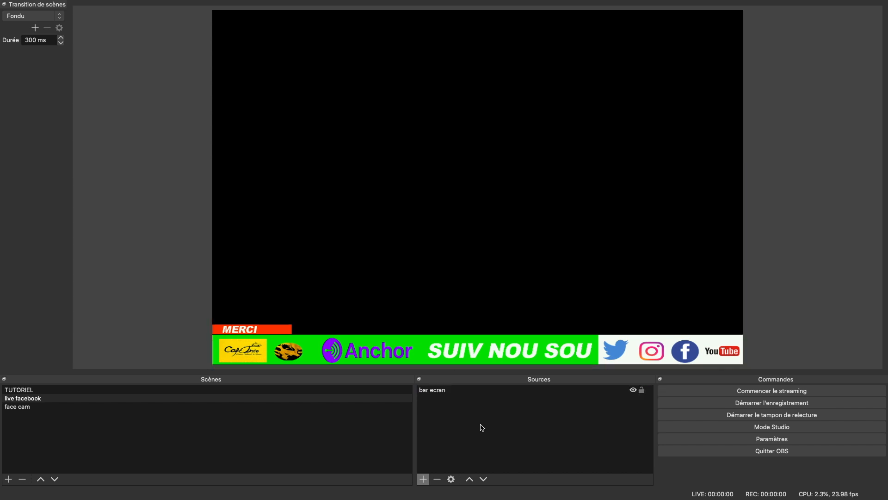
click(466, 392)
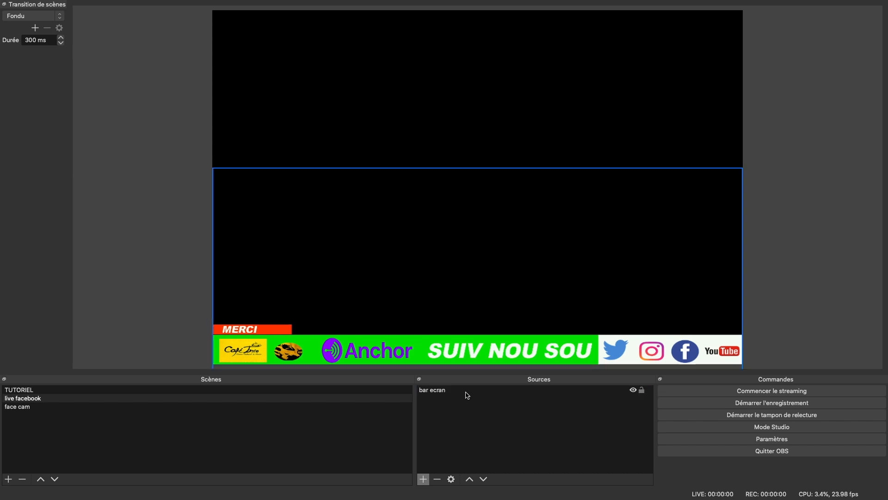
click(468, 424)
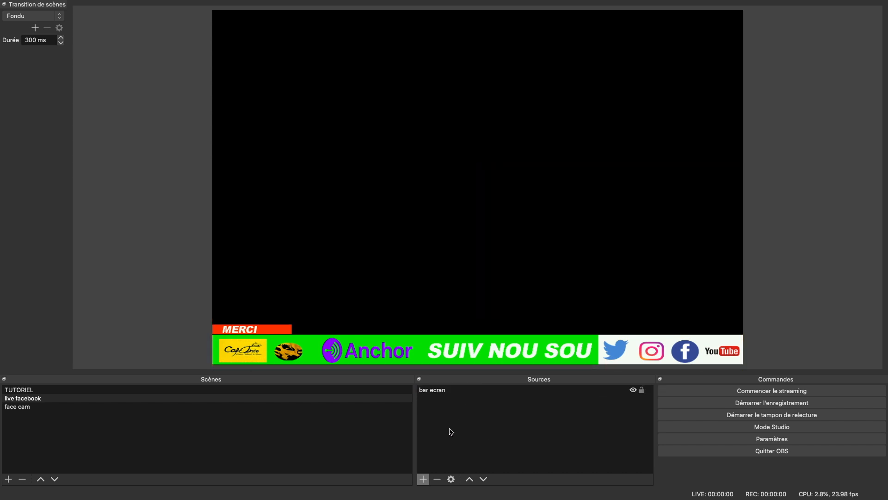
Add a new media source (Source média) named "video 1" to the live facebook scene.
click(425, 479)
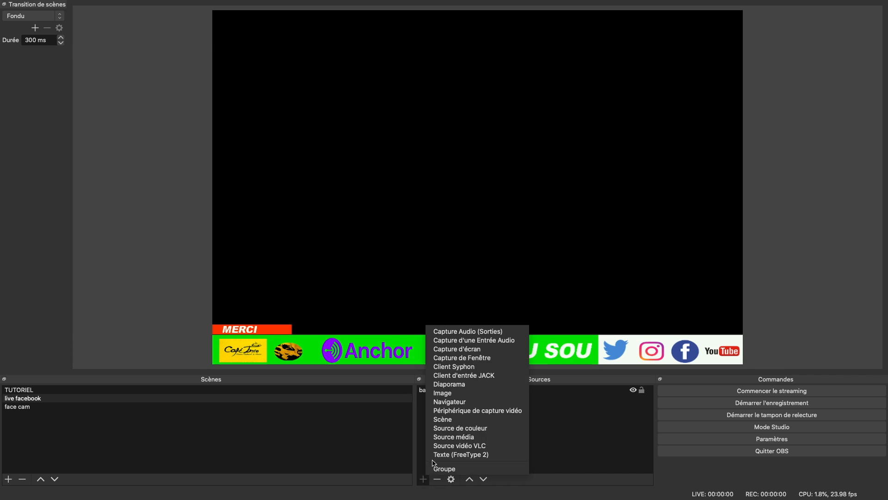
click(442, 437)
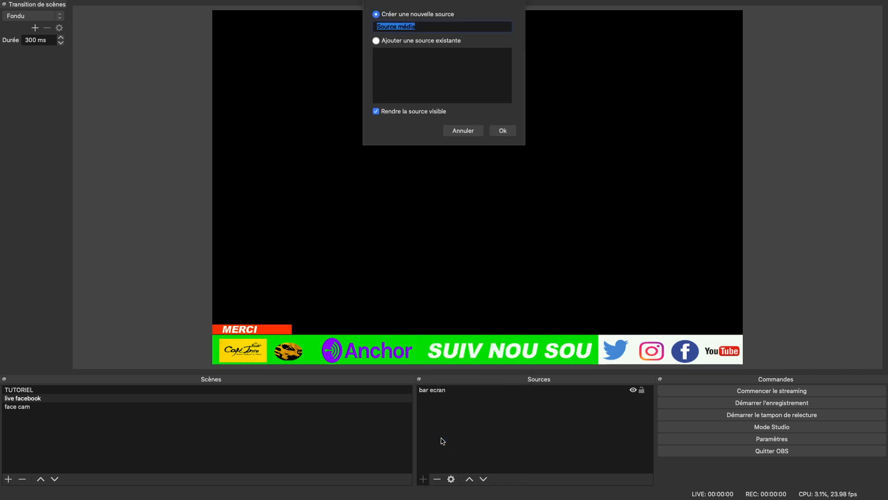
text(video 1)
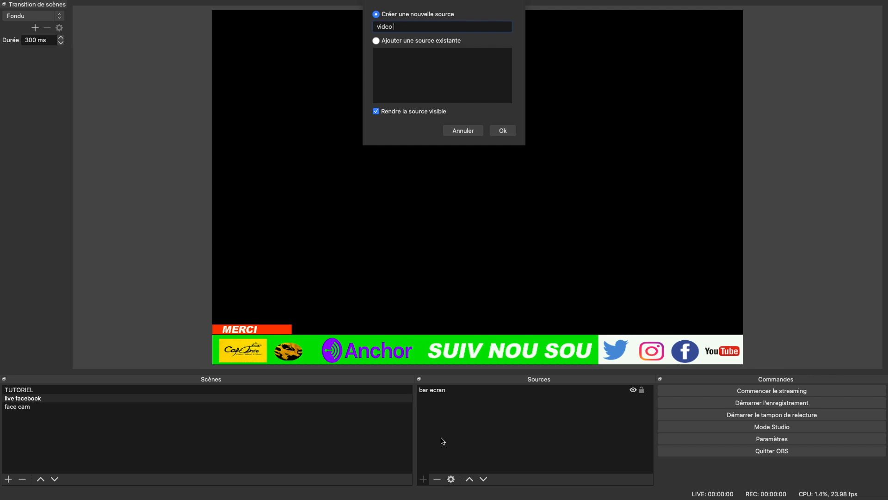
click(501, 131)
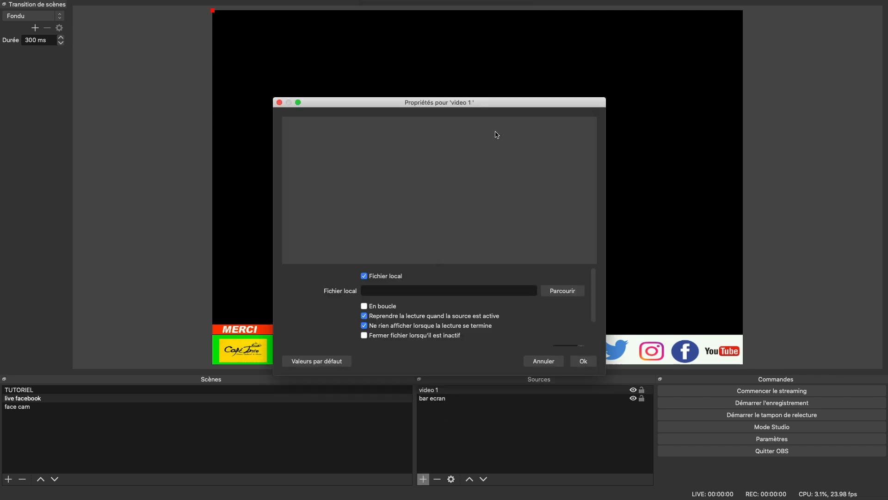
Load the PREKOSYON SOU KOVID19 video from the Desktop as the local file of the video 1 source.
click(564, 293)
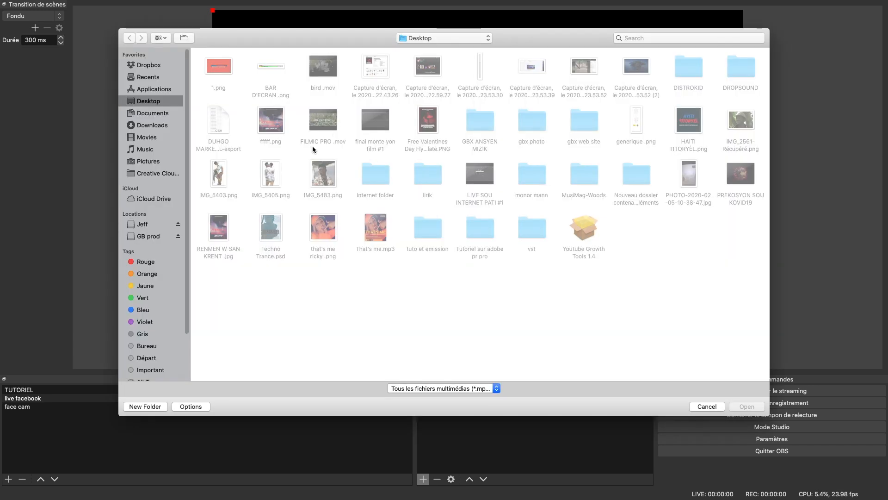
click(740, 173)
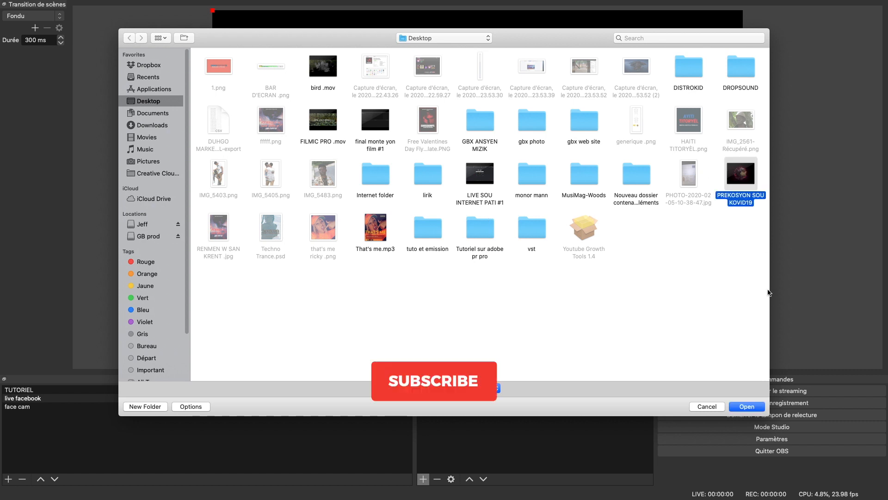
click(748, 406)
click(582, 360)
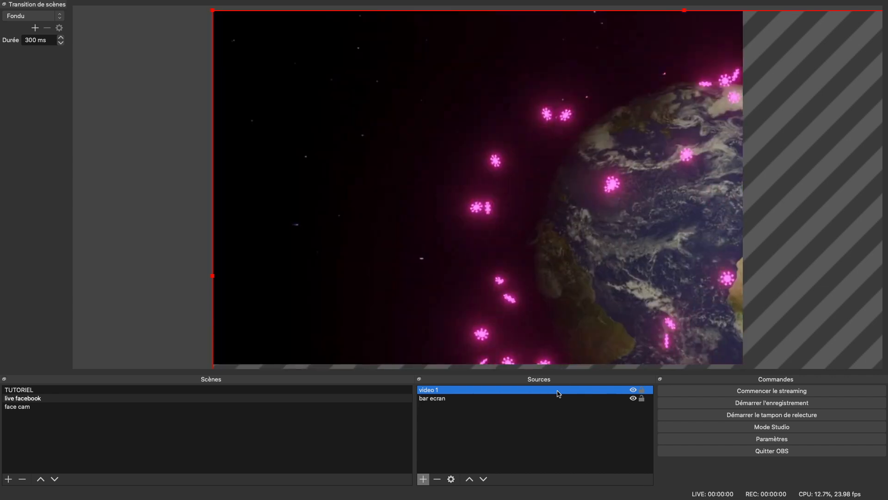
Fit the video 1 source to the screen using the Adapter à l'écran transform.
right_click(558, 394)
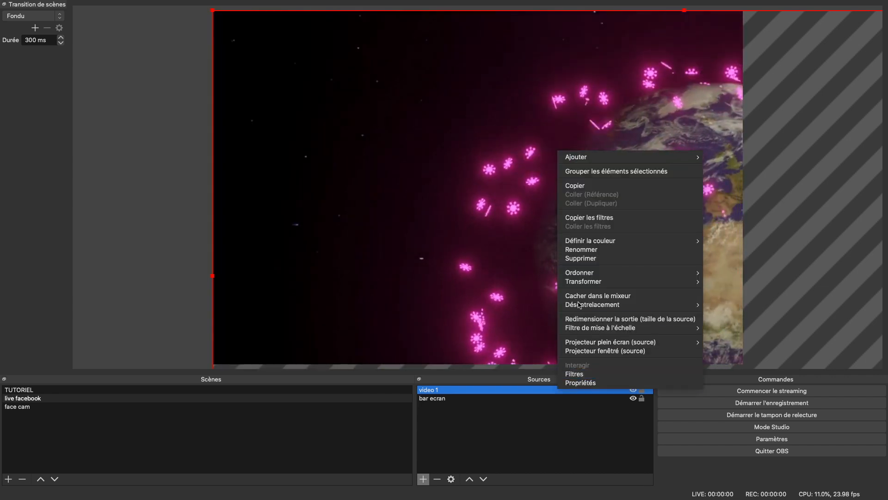
mouse_move(582, 284)
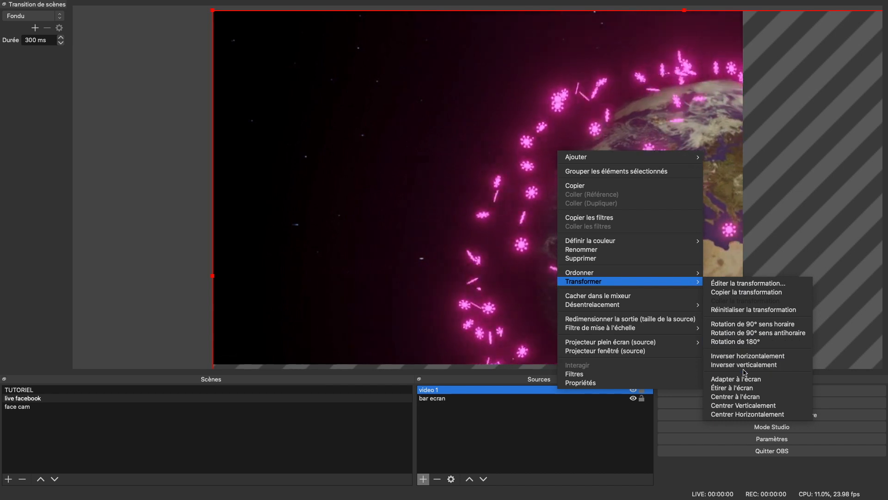
click(745, 379)
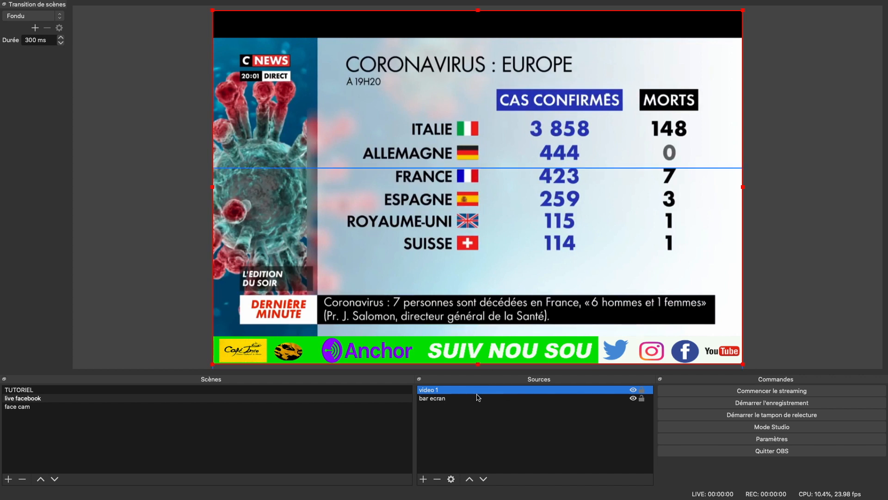
Reorder the sources so bar ecran lies above video 1 and the banner covers the video.
click(215, 332)
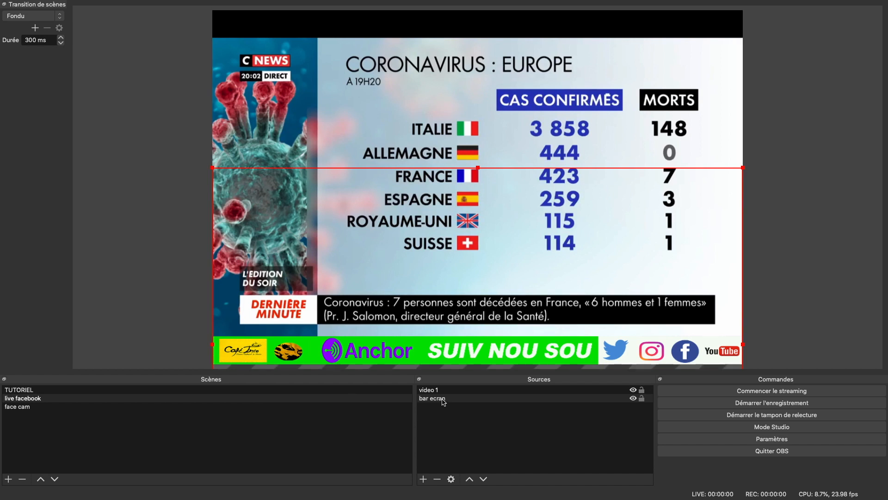
drag(449, 403, 451, 391)
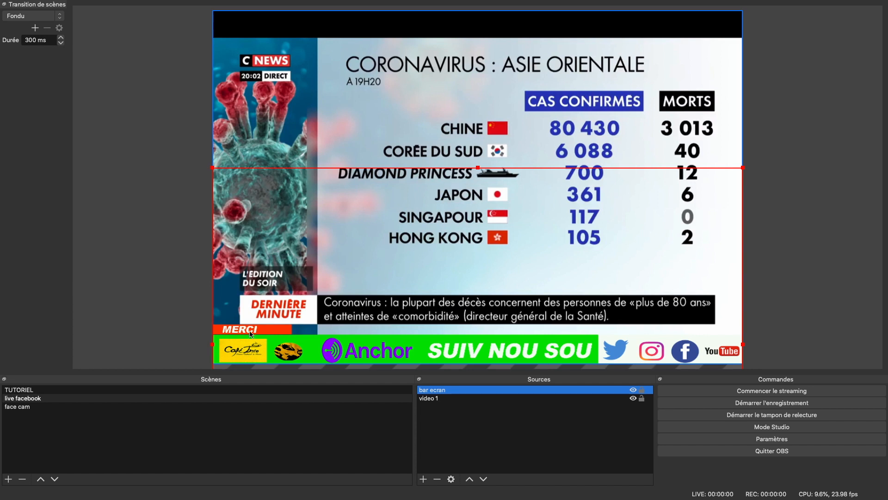
Move bar ecran below video 1 in the source order and return it to the front.
shift+click(446, 398)
drag(446, 396, 448, 402)
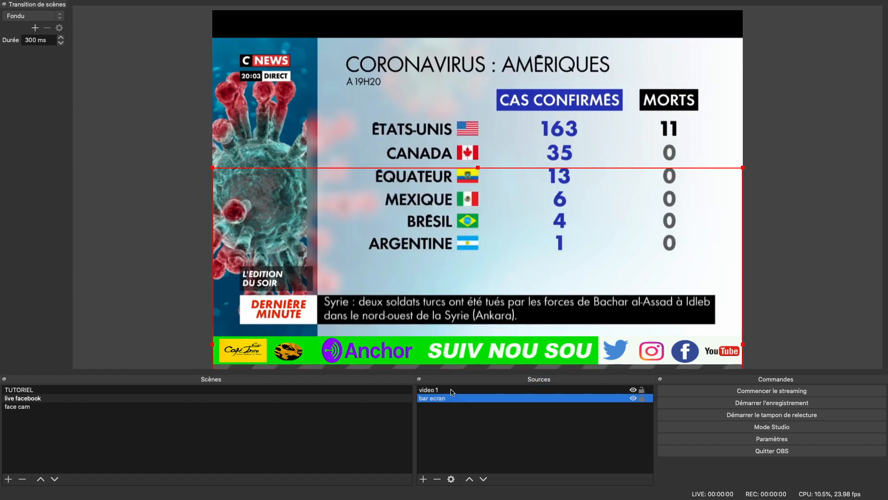
drag(455, 399, 451, 390)
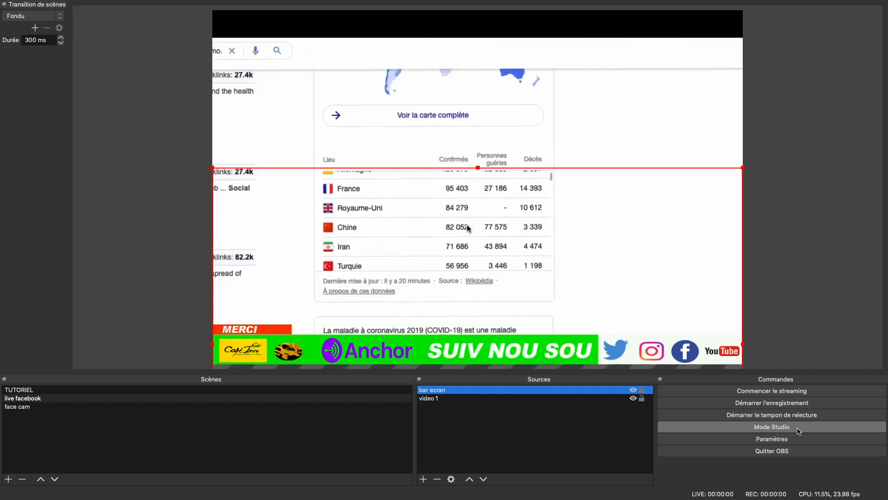
Inspect the bar ecran and video 1 sources and the face cam scene in Studio Mode, and leave Studio Mode.
click(799, 430)
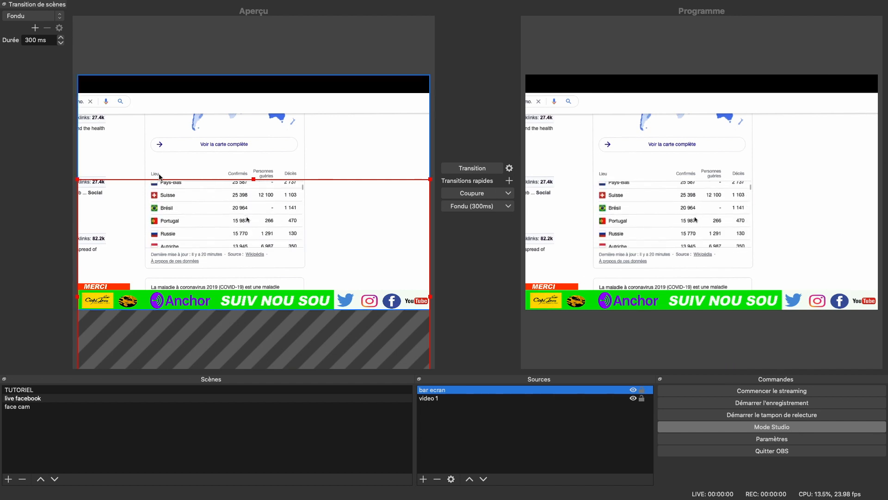
click(502, 404)
click(501, 399)
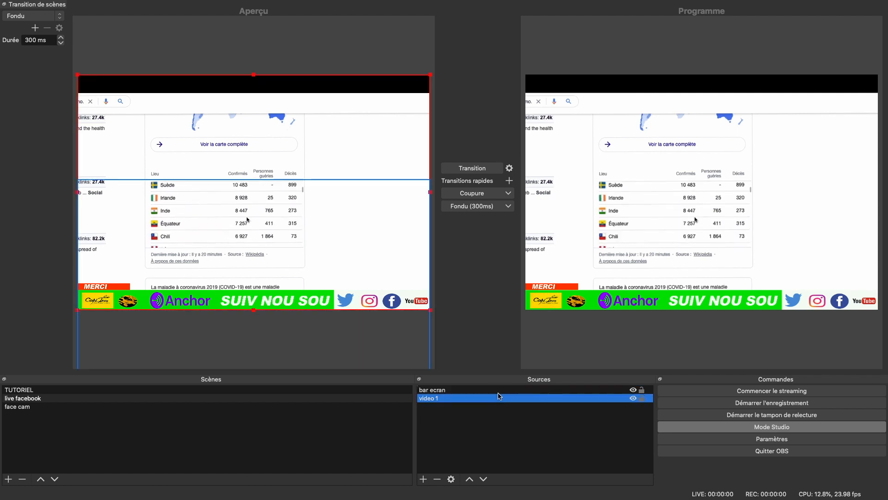
click(499, 391)
click(497, 399)
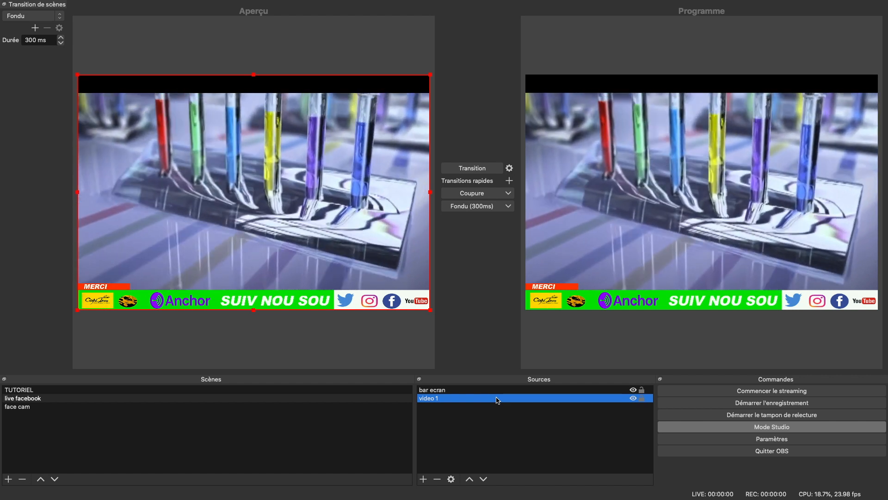
click(495, 393)
click(494, 401)
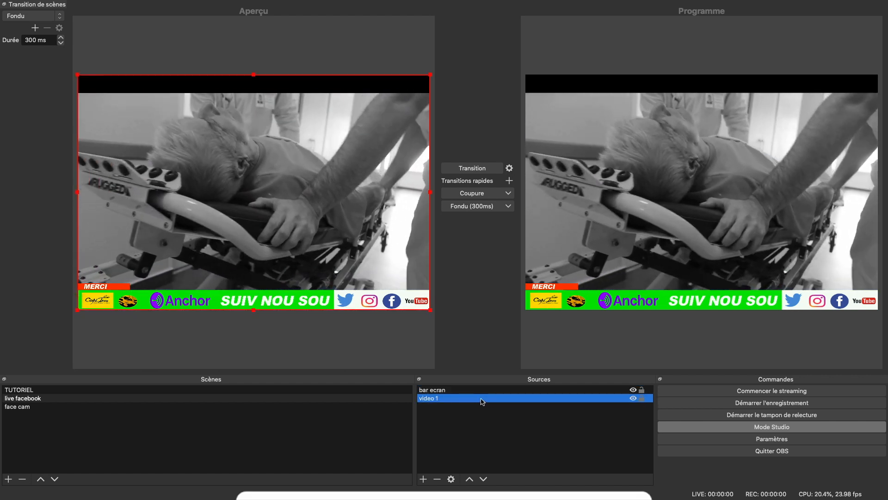
click(495, 390)
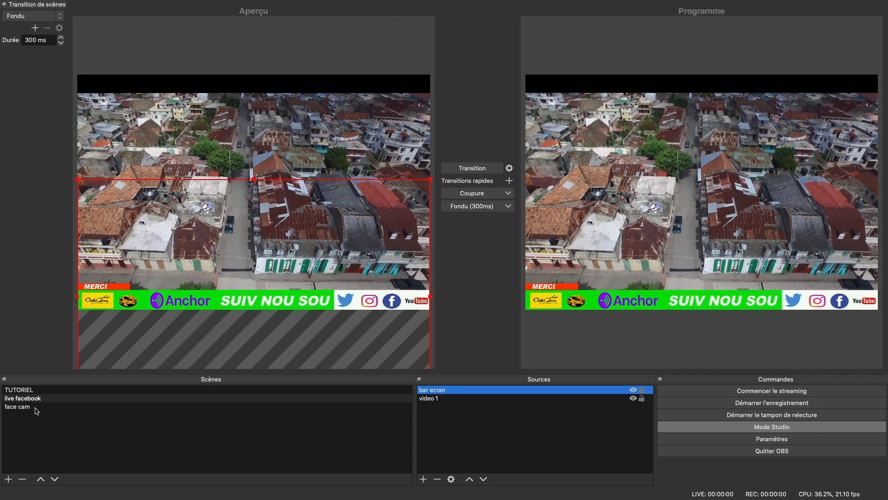
click(36, 408)
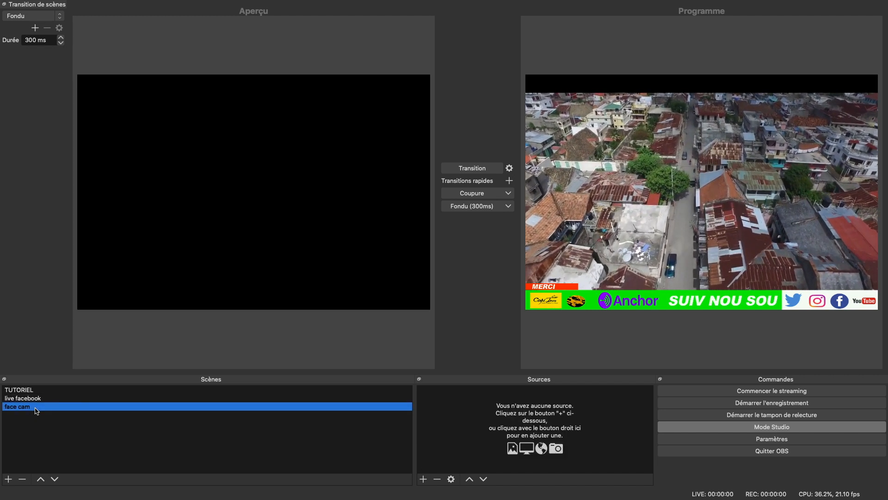
click(756, 426)
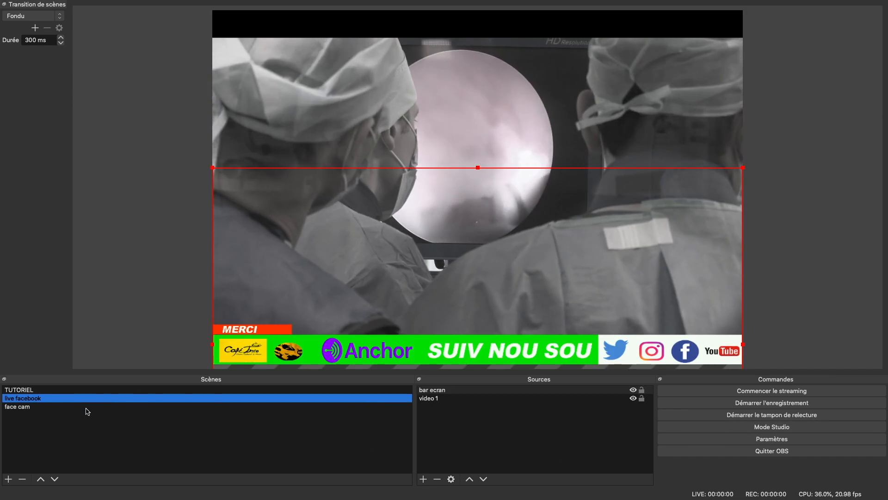
Switch between the face cam and live facebook scenes, ending on face cam.
click(87, 407)
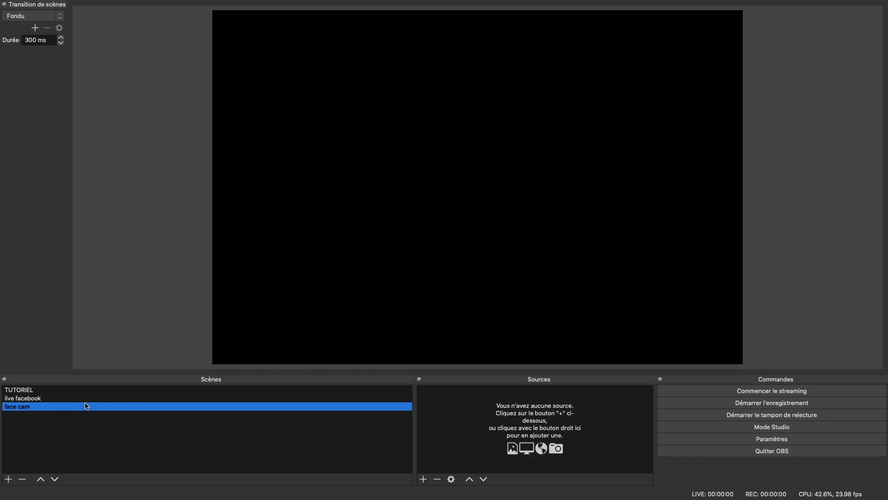
click(109, 399)
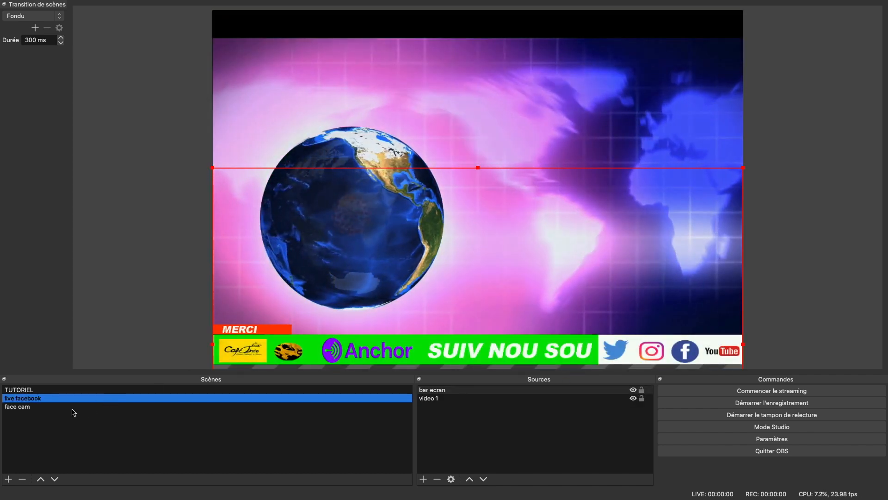
click(73, 407)
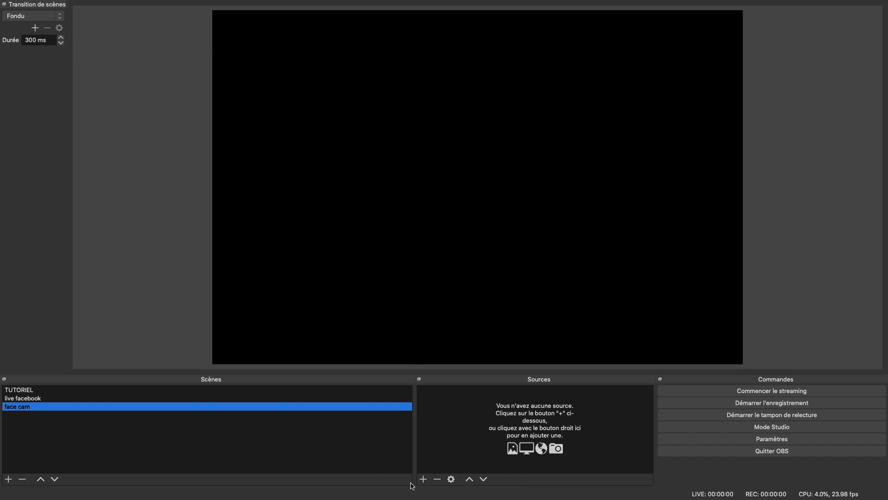
Add a new image source named bar ecran 2 to the face cam scene.
click(424, 480)
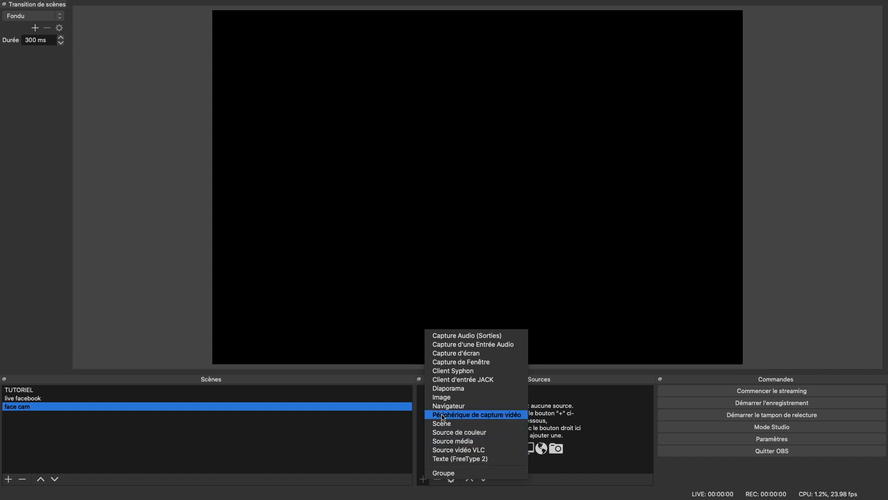
click(442, 398)
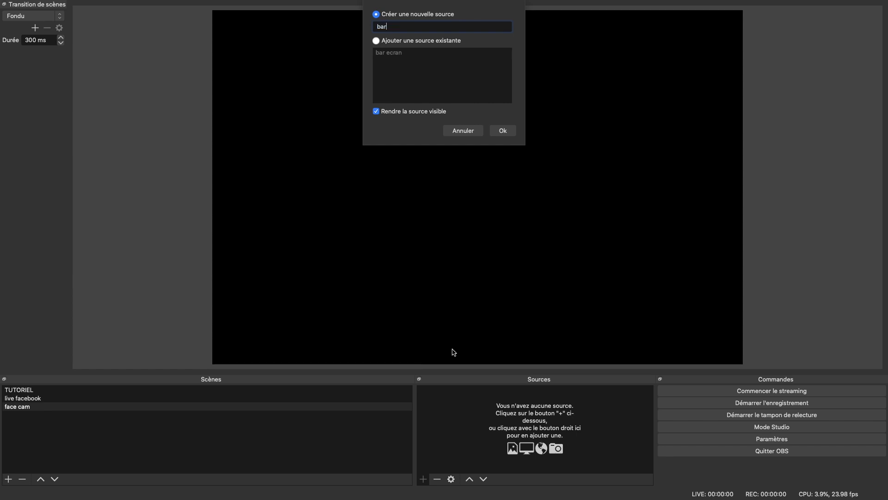
text(bar c)
click(504, 131)
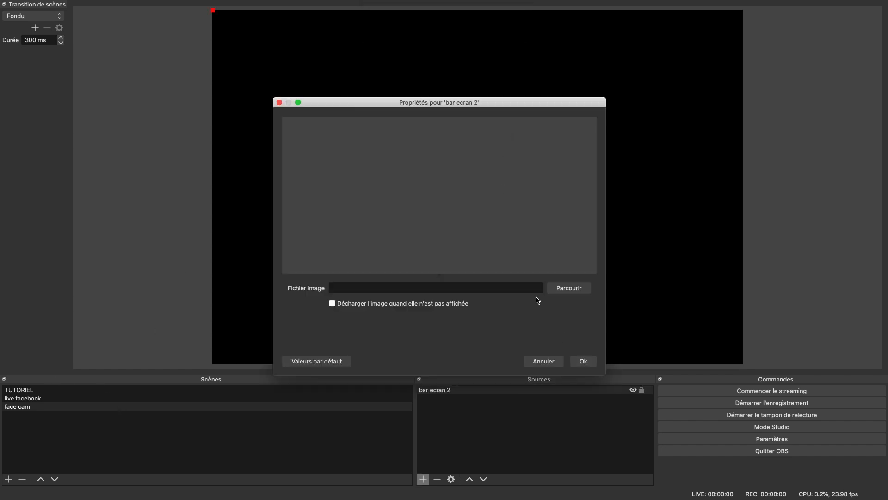
Load BAR D'ECRAN .png from the Desktop as the image file of bar ecran 2.
click(568, 291)
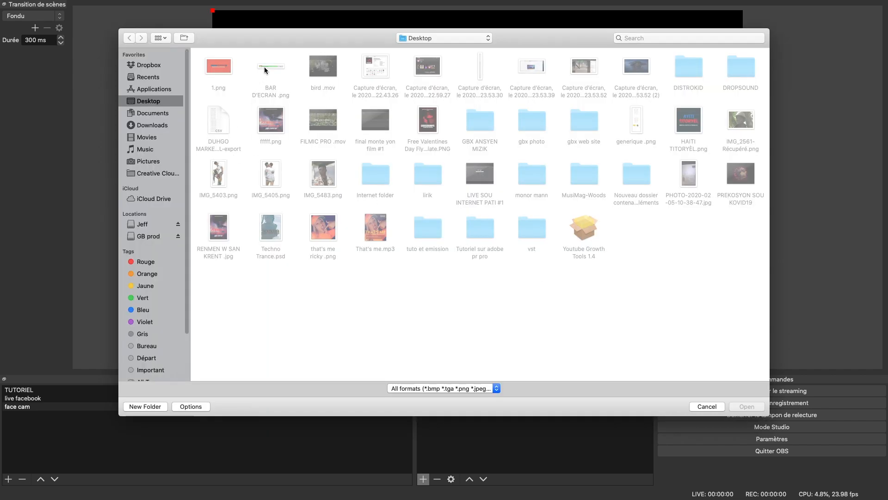
click(265, 70)
click(740, 407)
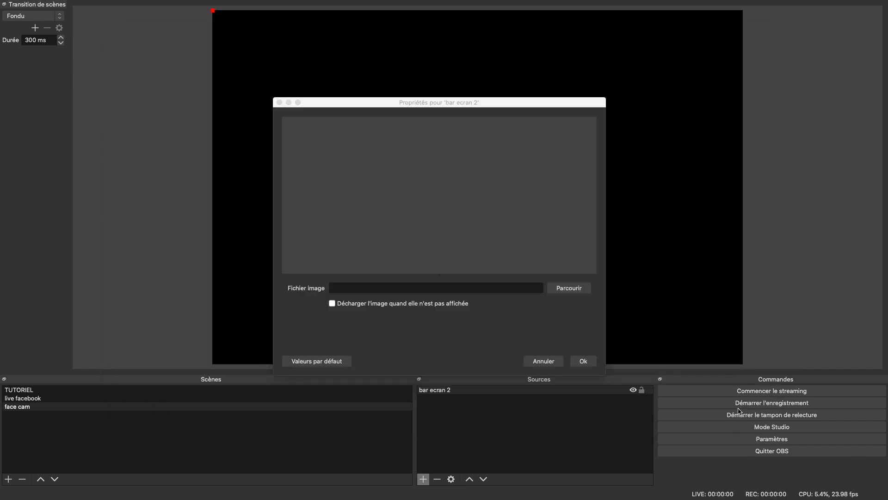
click(582, 366)
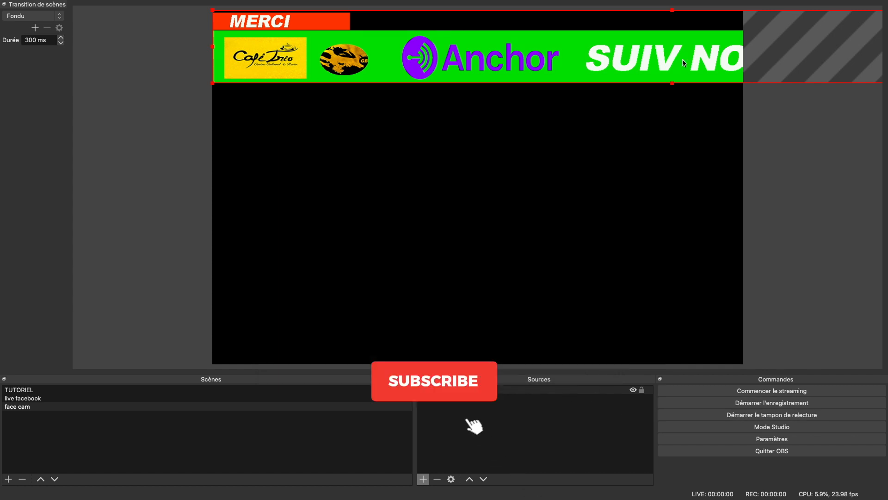
Open the transform options of the bar ecran 2 source.
click(496, 392)
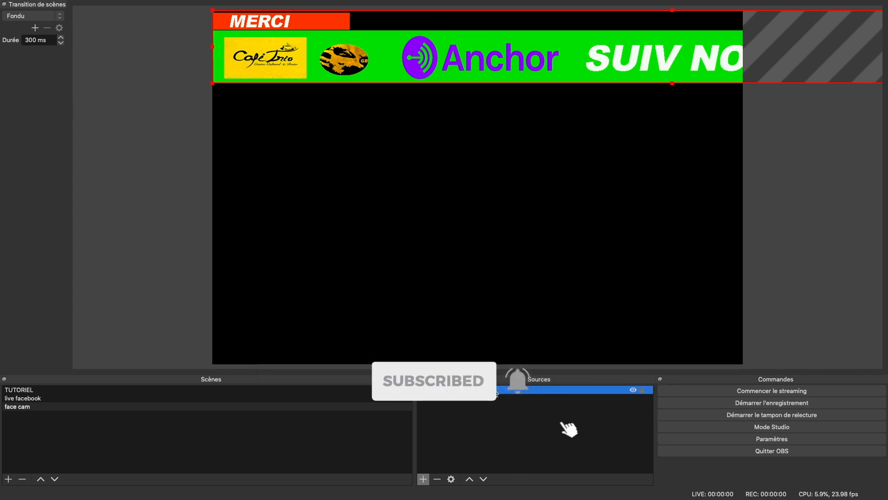
right_click(497, 393)
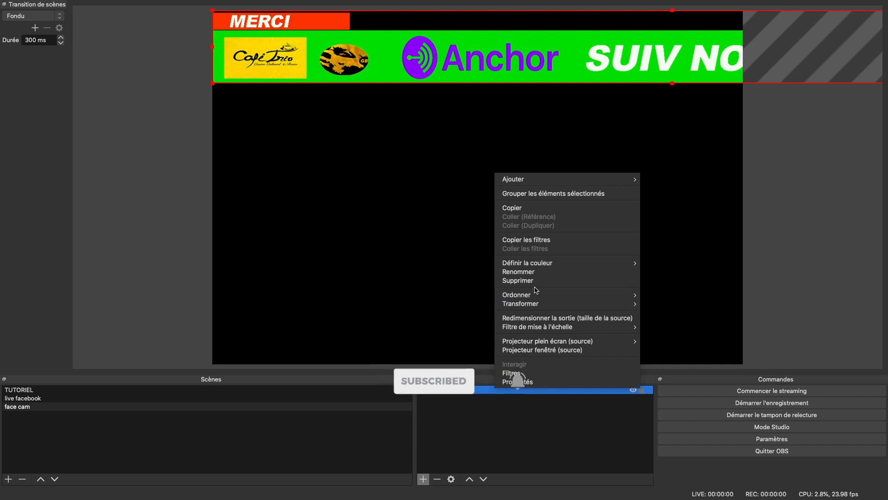
mouse_move(537, 306)
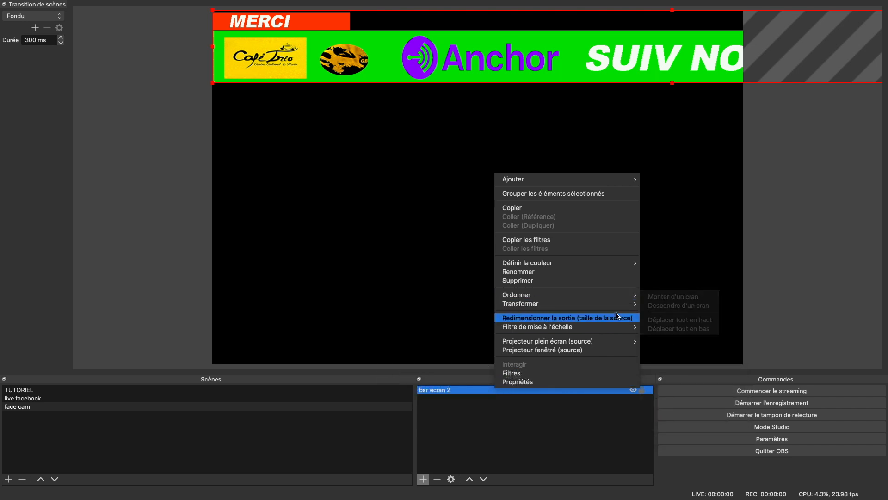